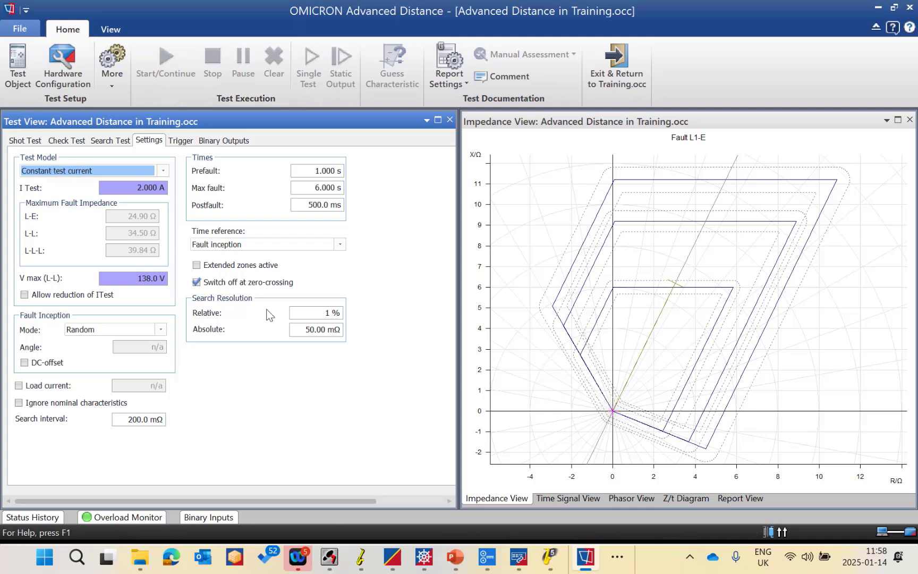
Step: Review the available test models and keep Constant test current as the selected model
left_click(181, 141)
left_click(163, 170)
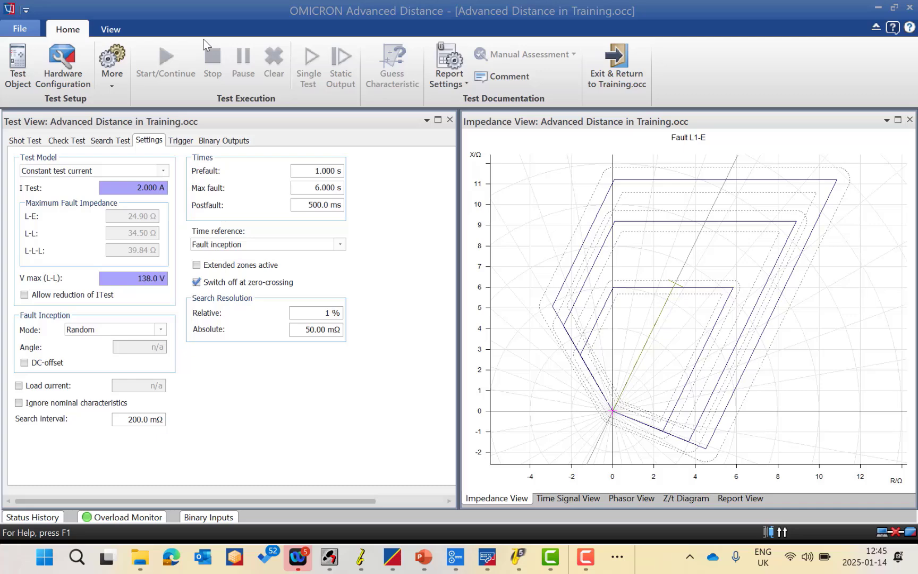
left_click(163, 171)
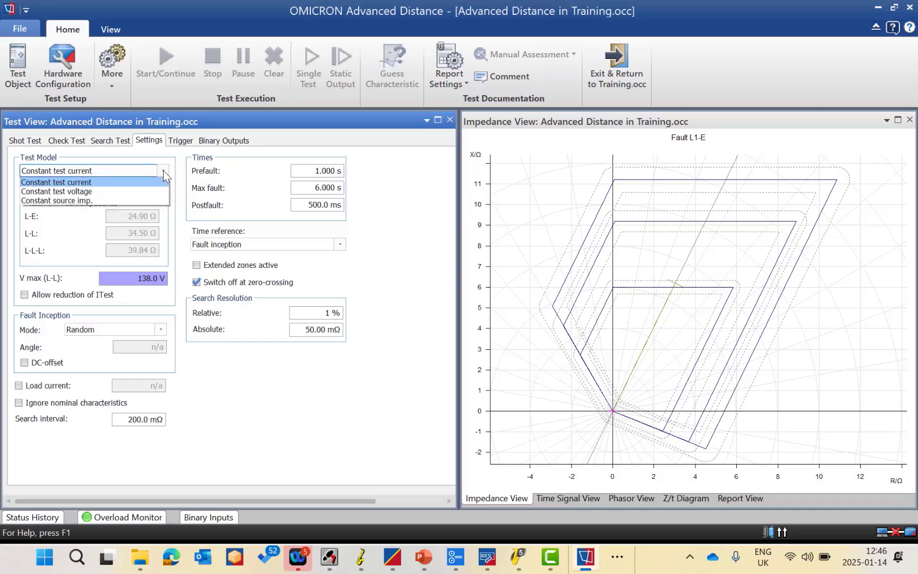
left_click(76, 183)
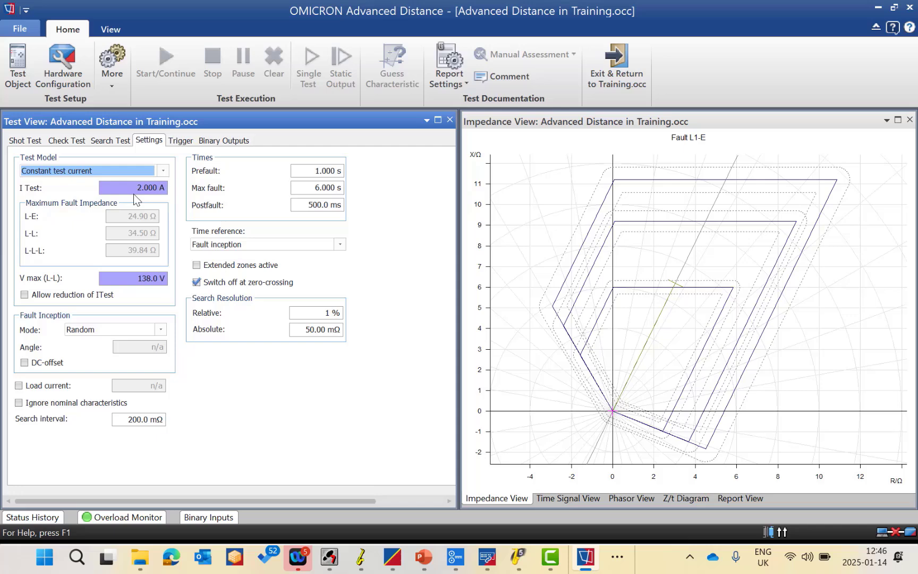
left_click(167, 172)
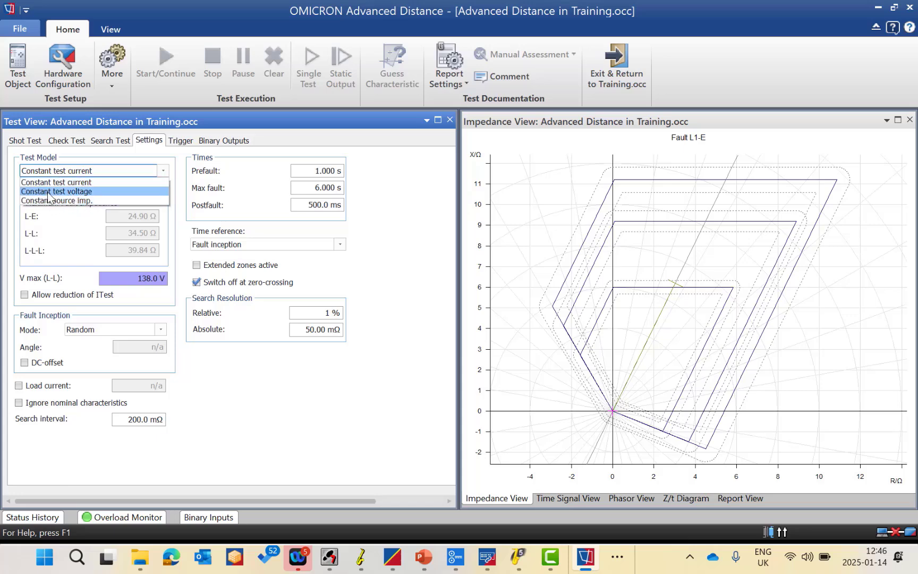
left_click(173, 234)
left_click(165, 172)
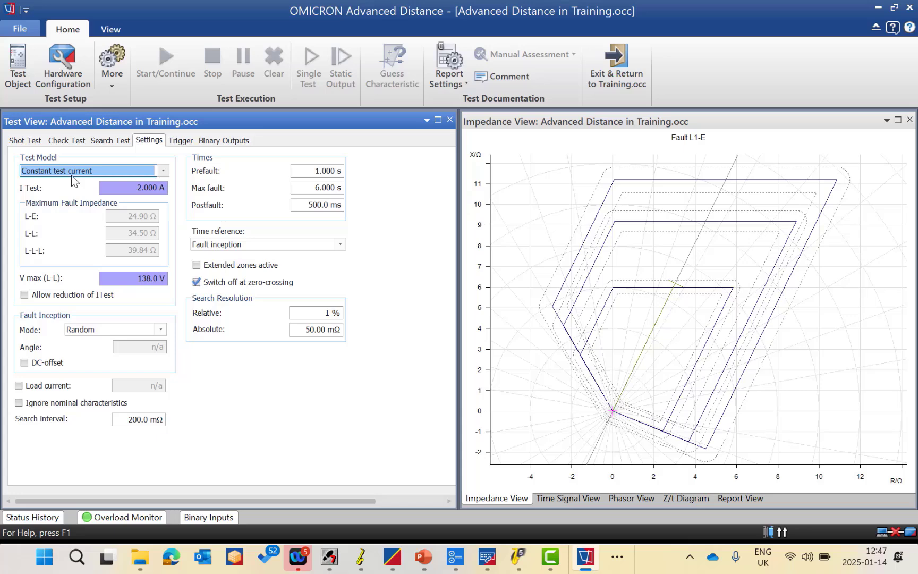
Step: Open the XRIO link of the I Test value and confirm it as 2 times the nominal current In
left_click(131, 191)
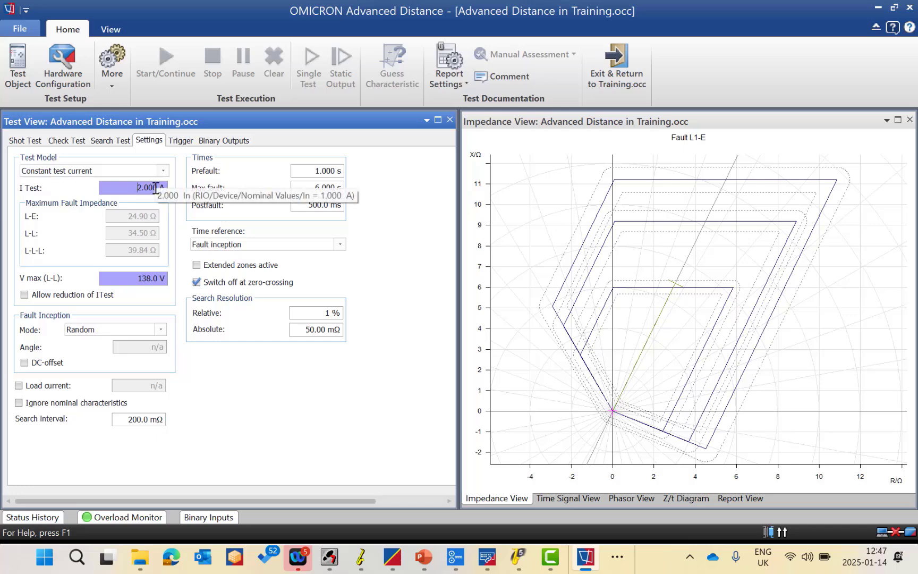
right_click(155, 188)
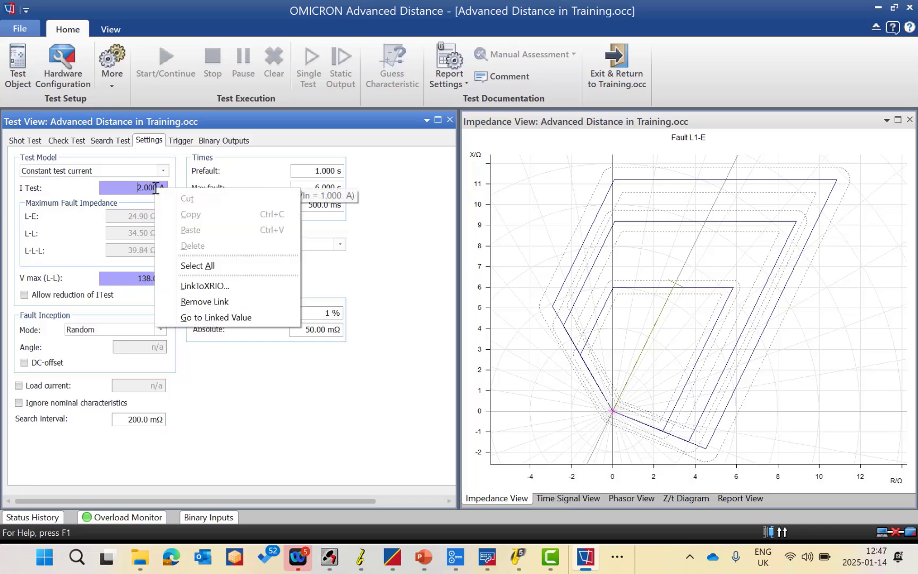
left_click(206, 286)
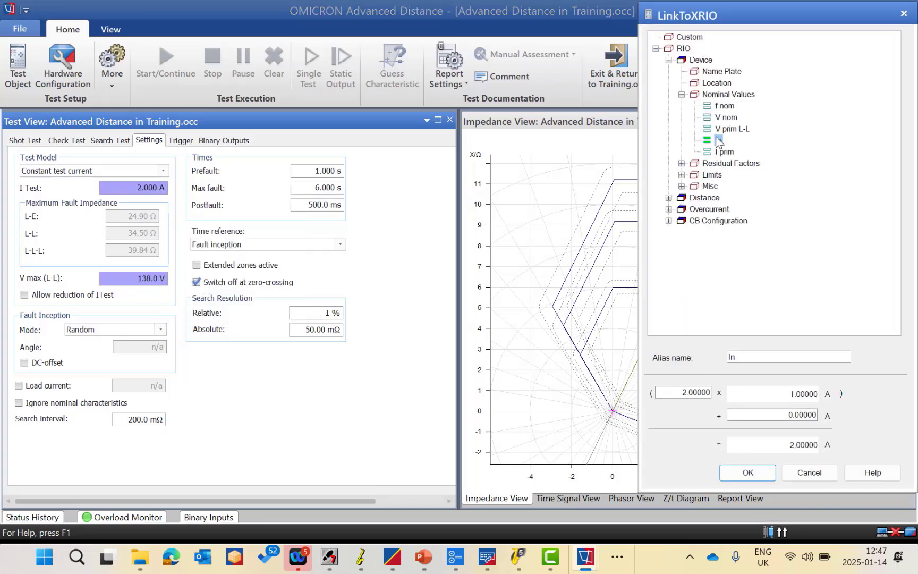
left_click(748, 473)
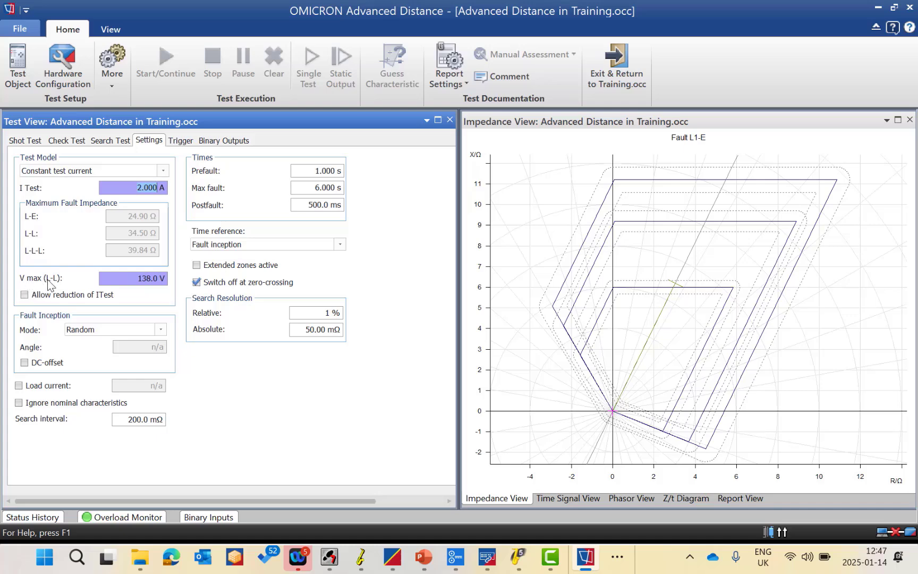
Step: Allow reduction of ITest and set the fault inception mode to Random
mouse_move(127, 282)
left_click(25, 295)
mouse_move(127, 189)
left_click(127, 333)
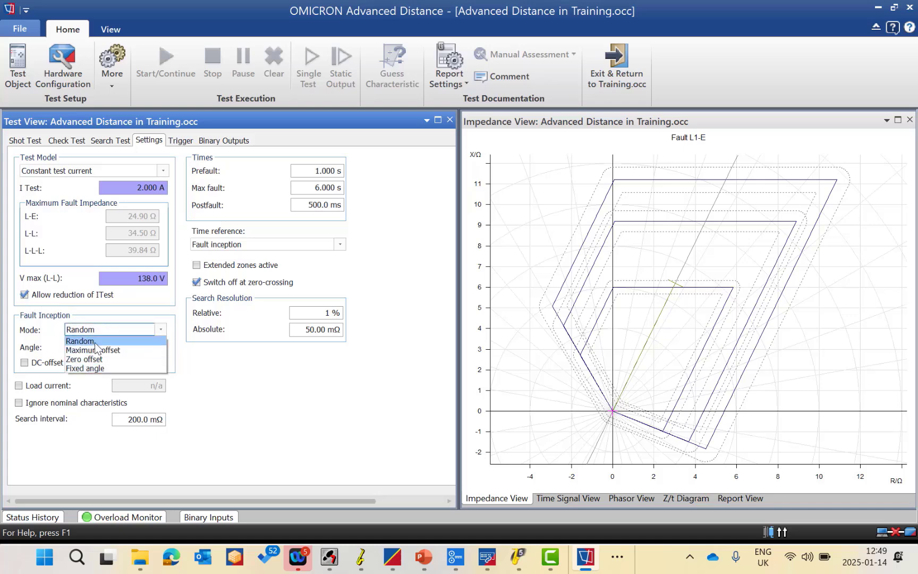
left_click(215, 411)
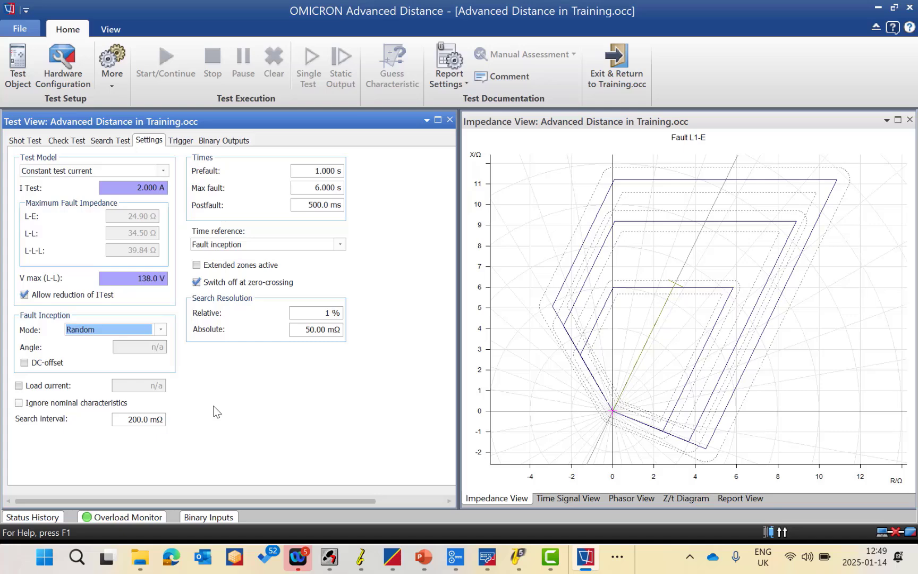
left_click(160, 329)
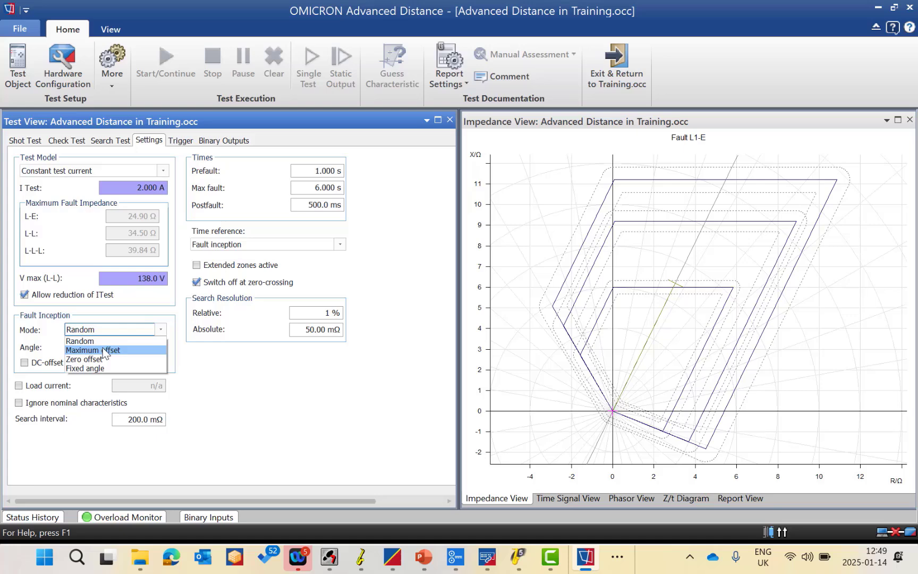
left_click(80, 341)
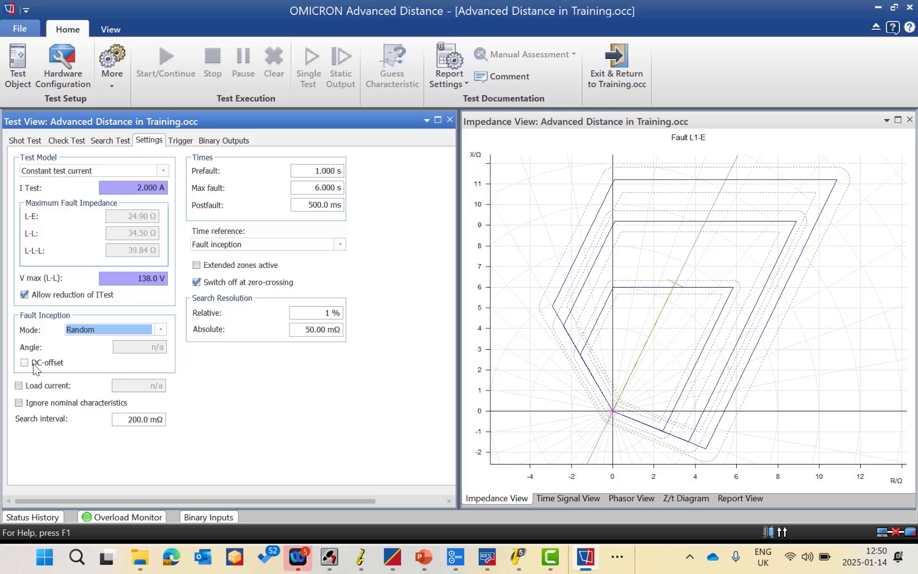
Step: Enable the load current and the ignore nominal characteristics option one after the other, switching each back off
left_click(30, 387)
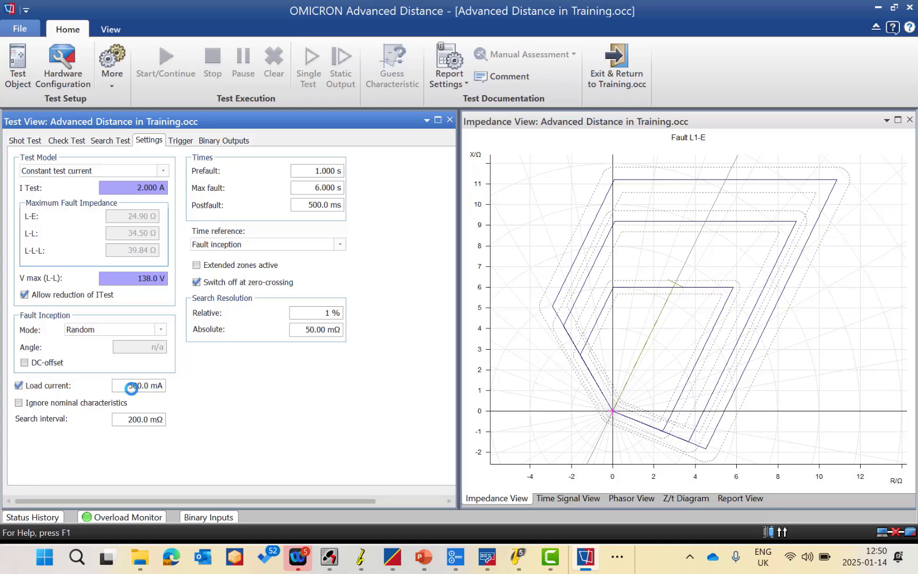
left_click(42, 392)
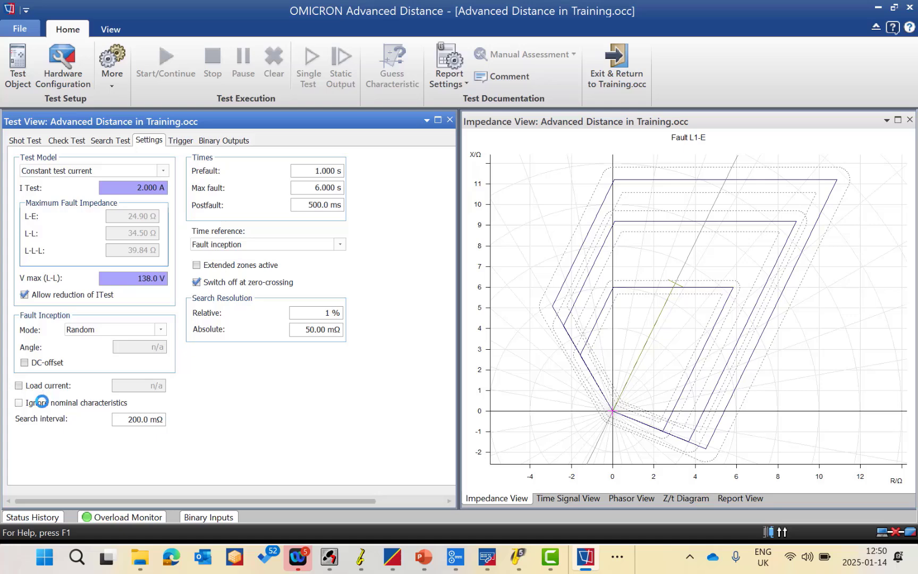
left_click(42, 404)
left_click(50, 402)
Step: Set the time reference to Fault inception, leaving extended zones inactive
left_click(336, 246)
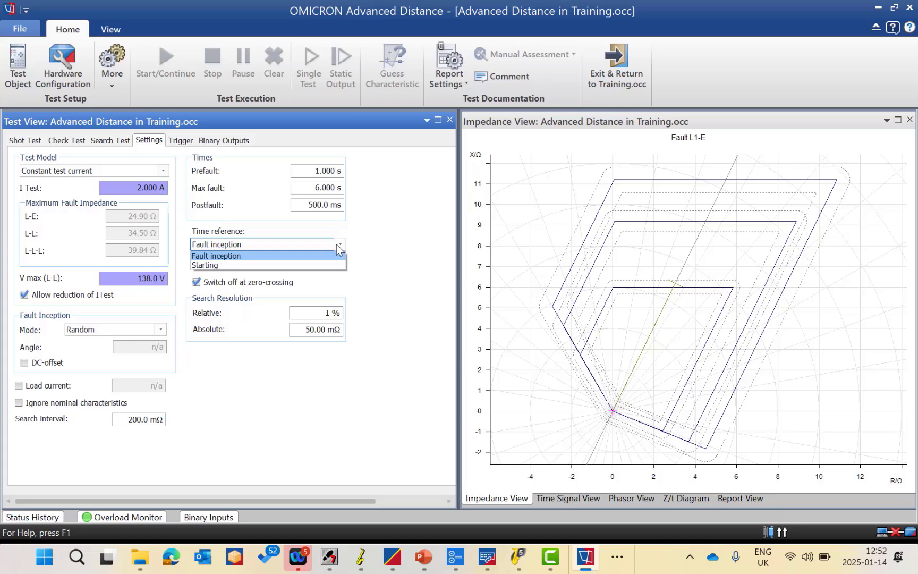
left_click(220, 255)
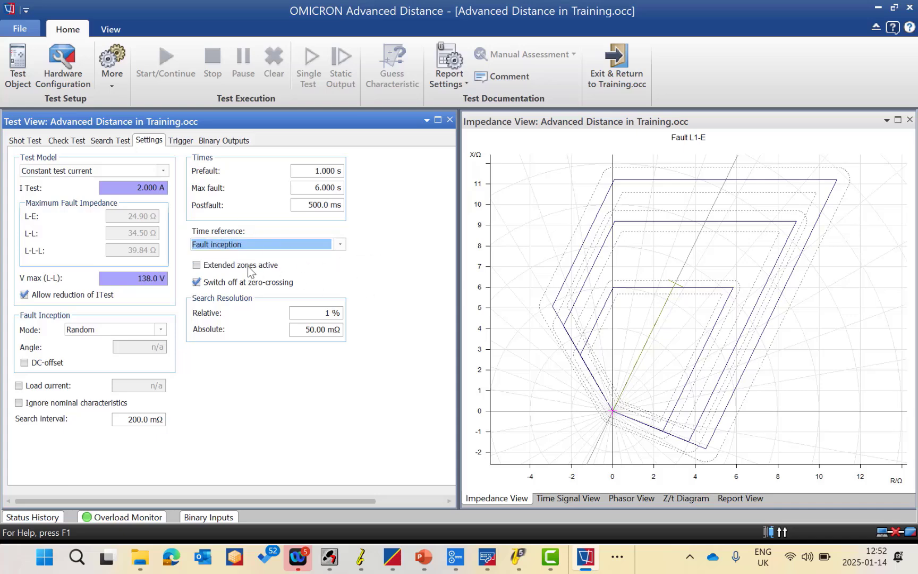
left_click(225, 268)
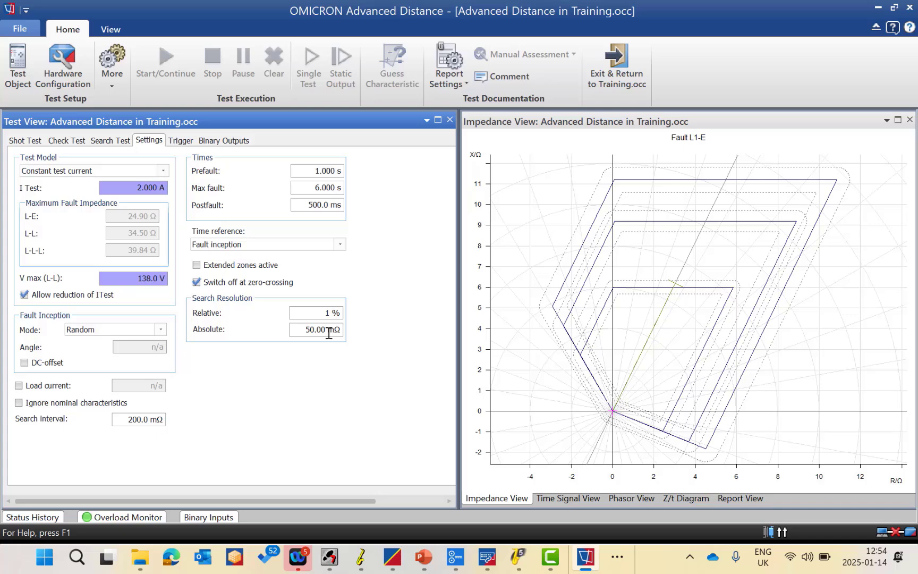
Step: Review the trigger logic with its input states and the binary output settings
left_click(181, 141)
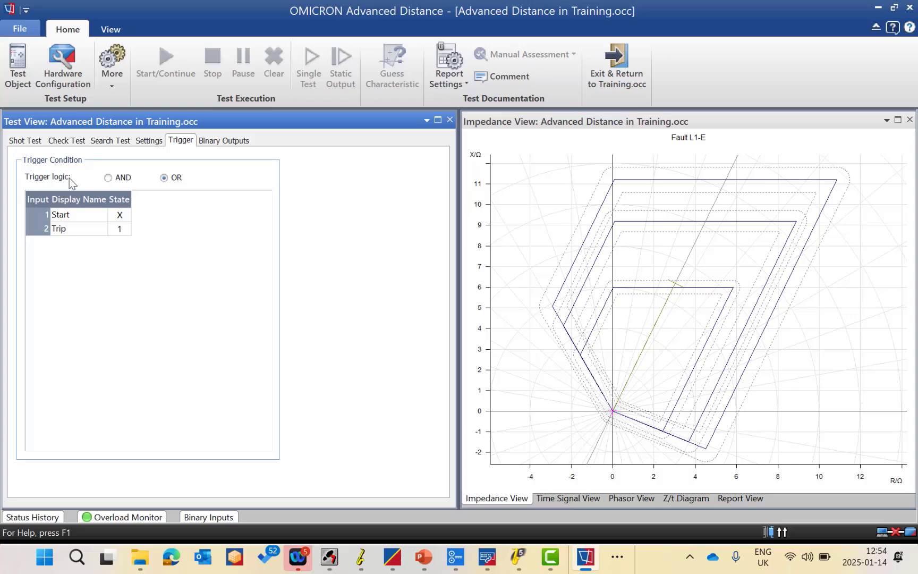
left_click(231, 146)
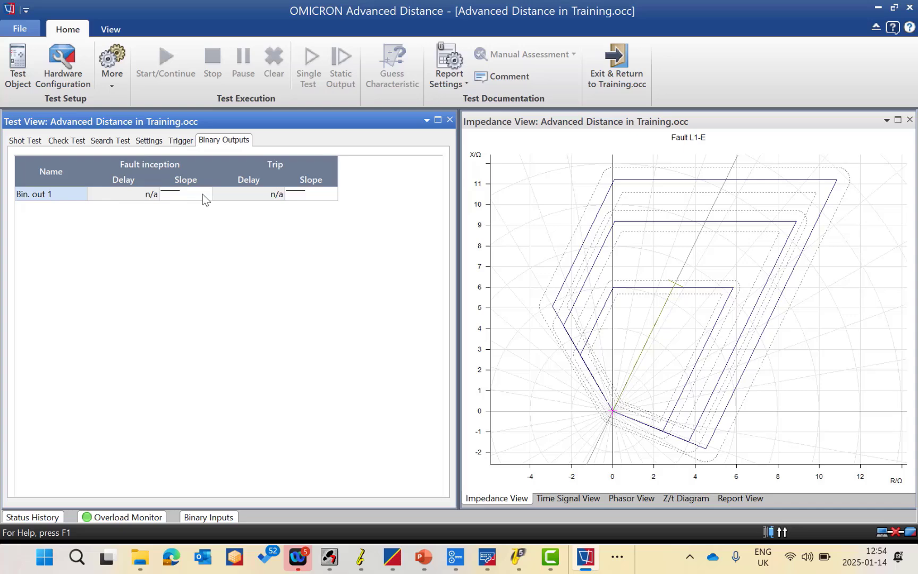
left_click(149, 140)
Step: Add an L1-E test shot inside the innermost zone at 3.570 Ω and 45.58°
left_click(20, 140)
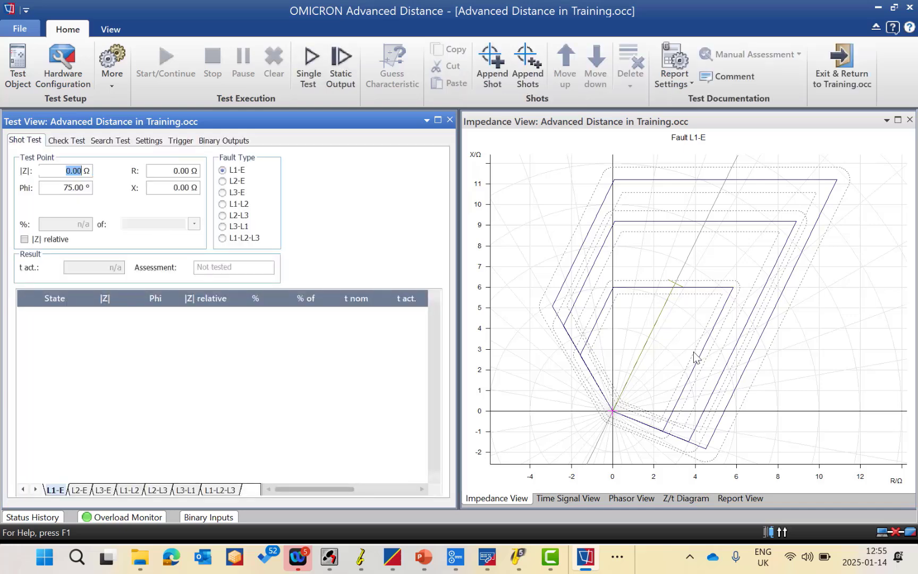
left_click(662, 382)
left_click(662, 383)
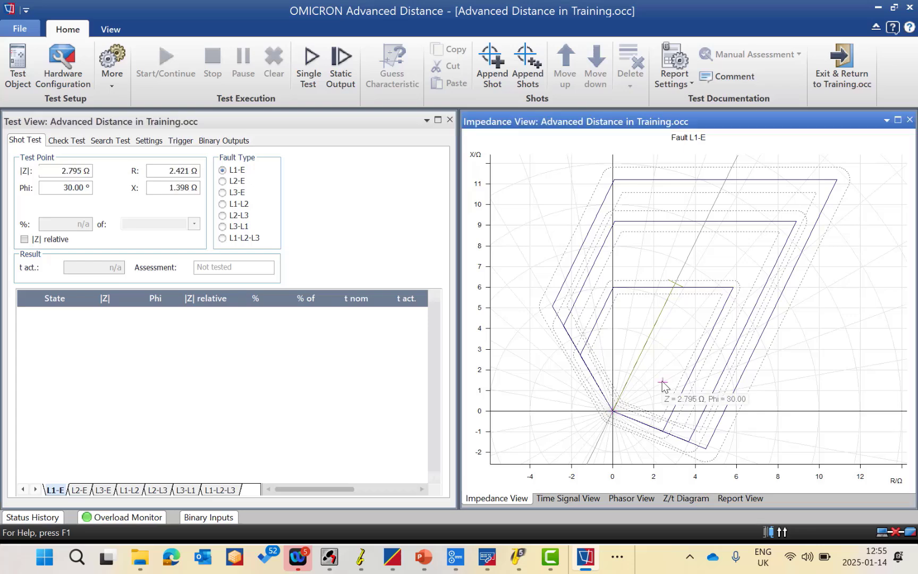
left_click(664, 358)
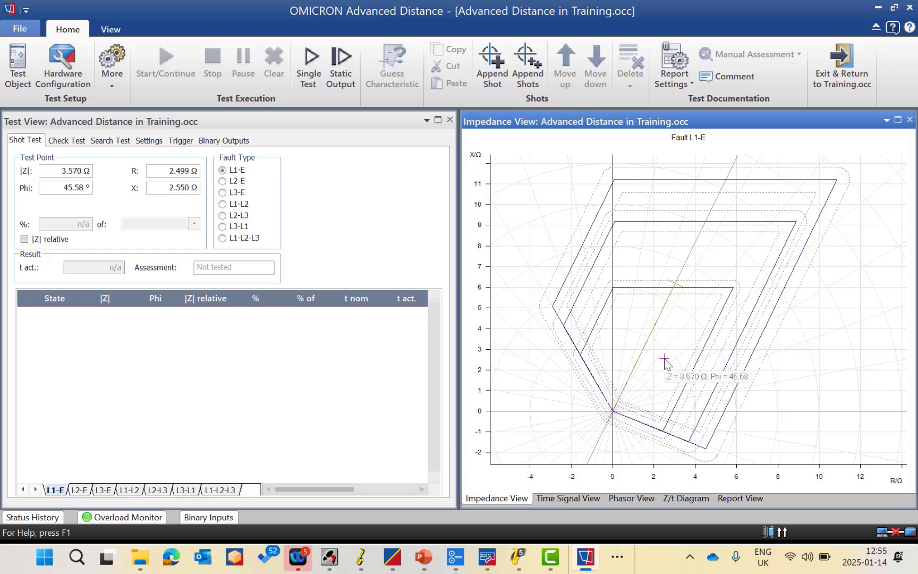
right_click(665, 360)
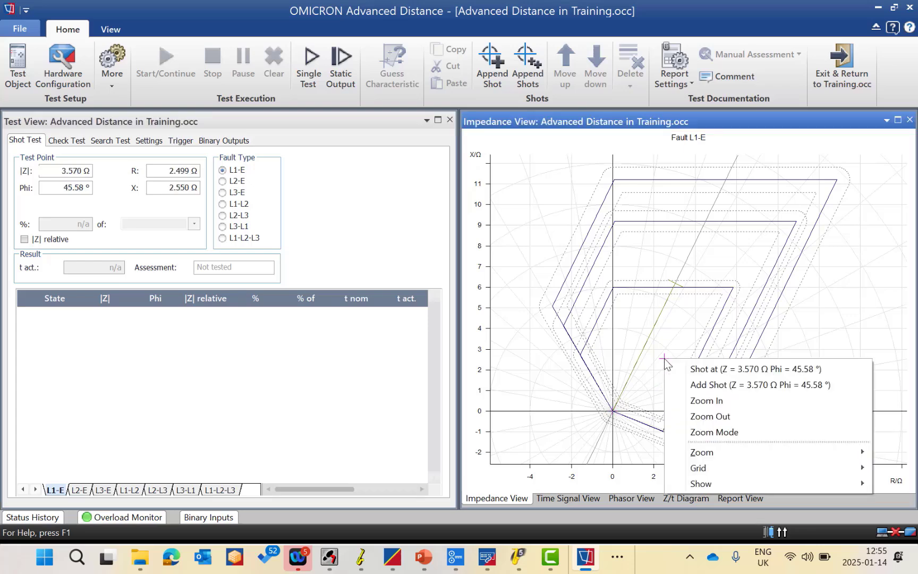
left_click(698, 385)
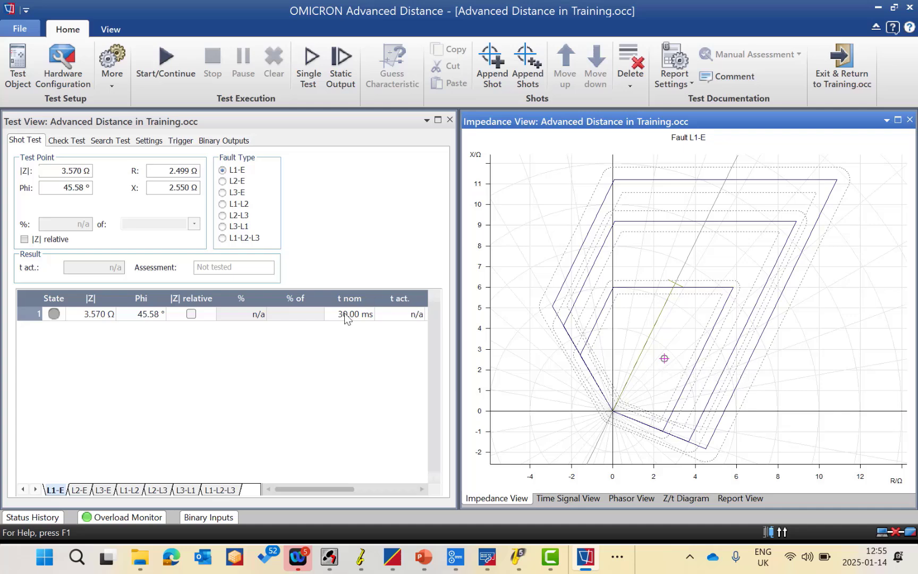
Step: Make the first shot's impedance relative to the line length
left_click(192, 314)
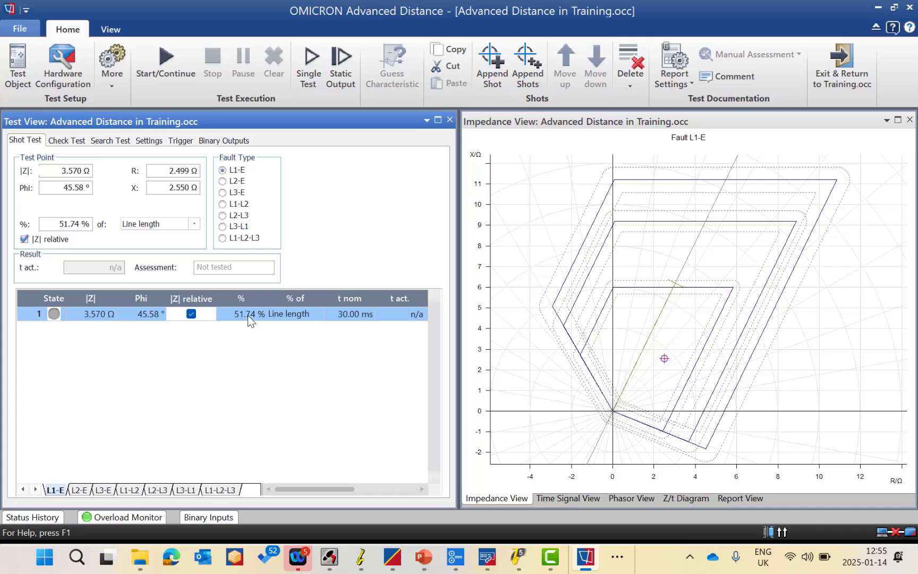
left_click(192, 314)
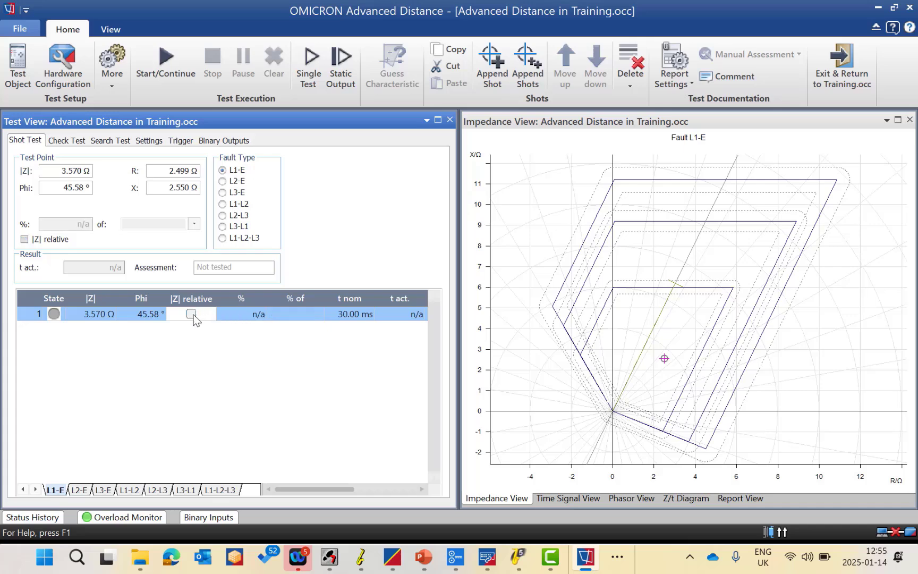
left_click(192, 314)
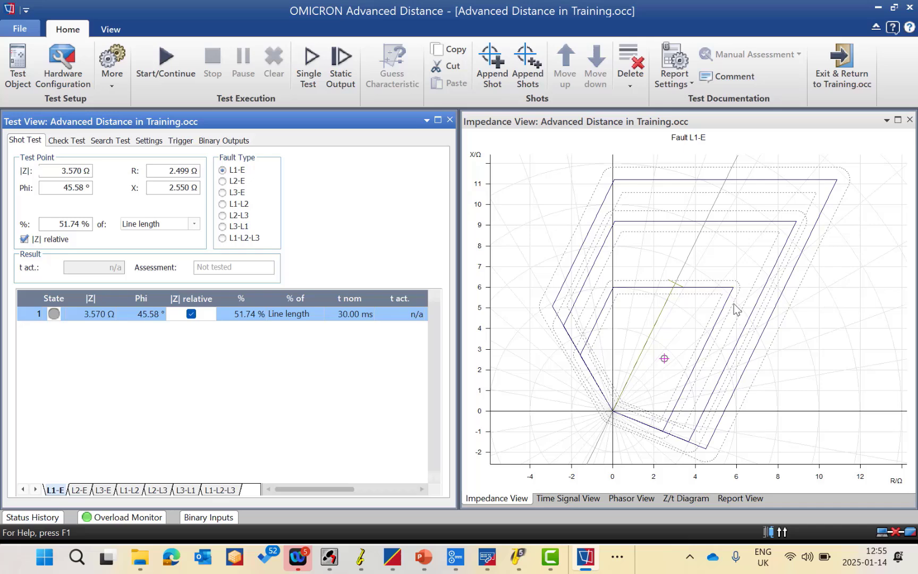
Step: Add two L1-E shots in the outer zones, at 9.072 Ω and 45.43° and at 13.54 Ω and 48.97°
left_click(744, 278)
right_click(745, 279)
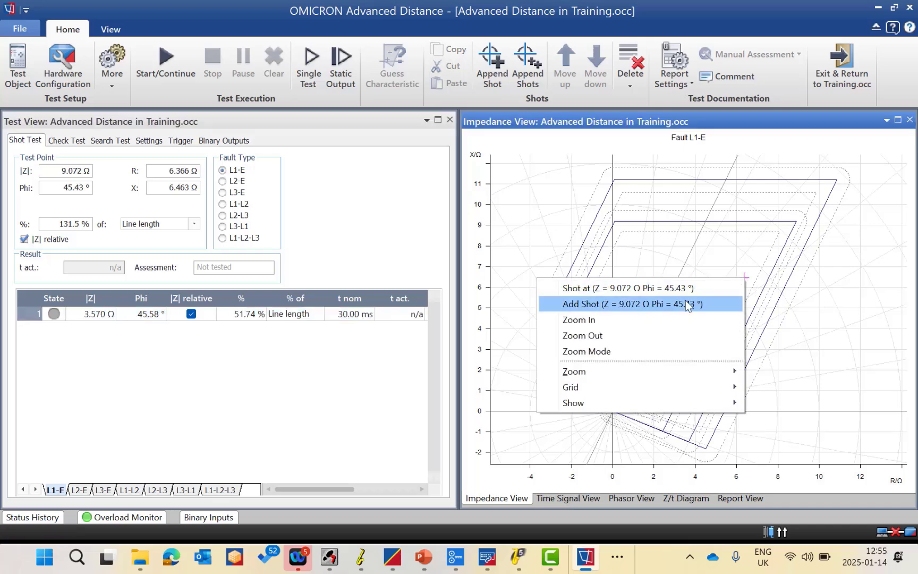
left_click(686, 301)
right_click(795, 201)
left_click(751, 225)
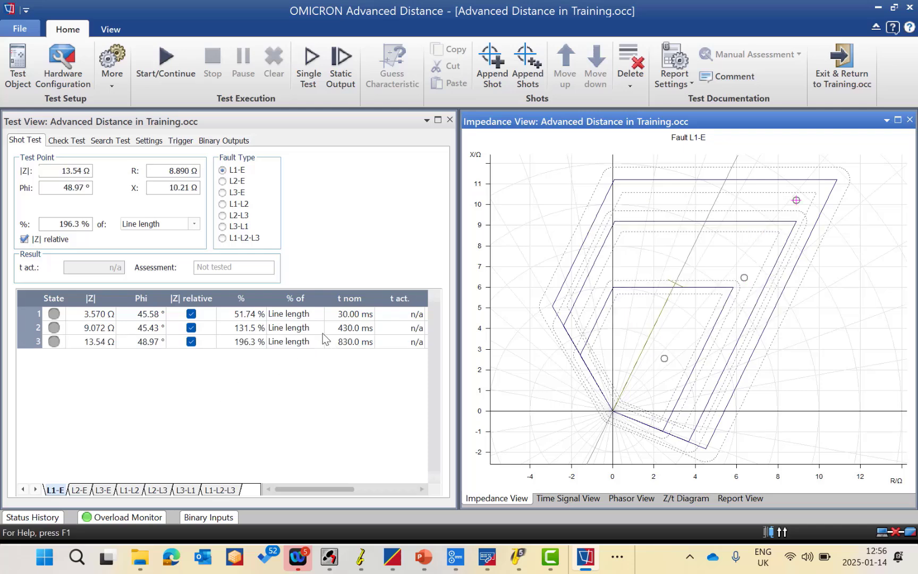
Step: Examine the nominal trip times of the second and third L1-E shots and their positions in the impedance plane
left_click(361, 334)
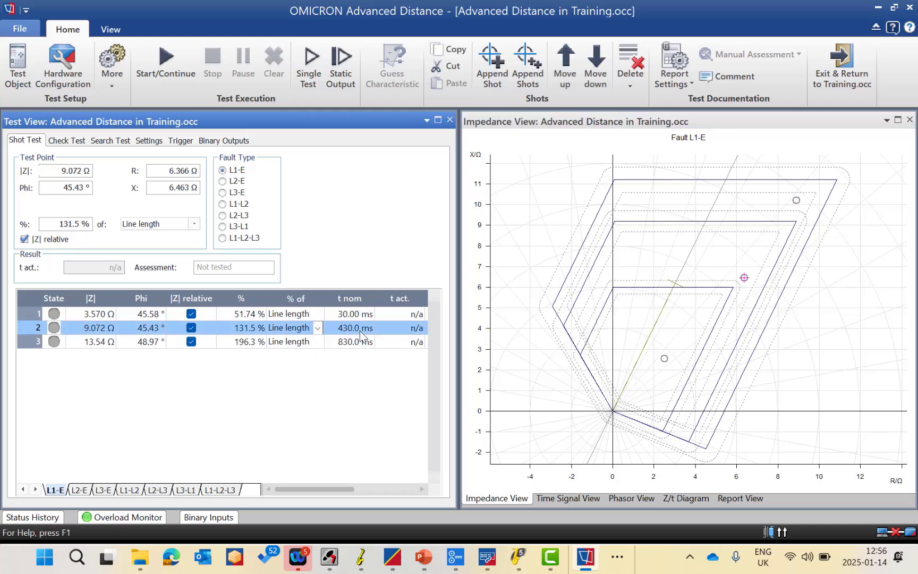
mouse_move(746, 281)
left_click(317, 344)
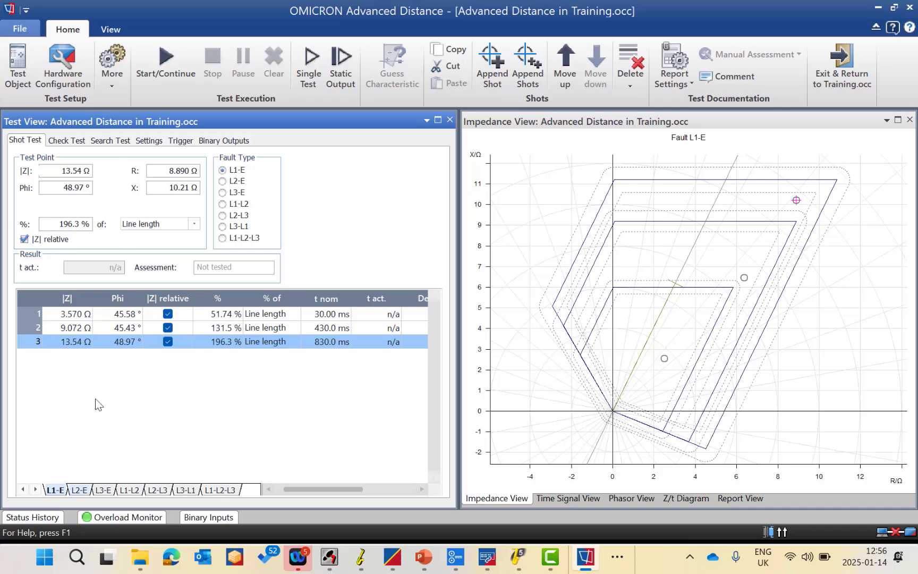
Step: Copy all three L1-E shots and paste them into the L2-E fault loop's shot table
left_click(80, 490)
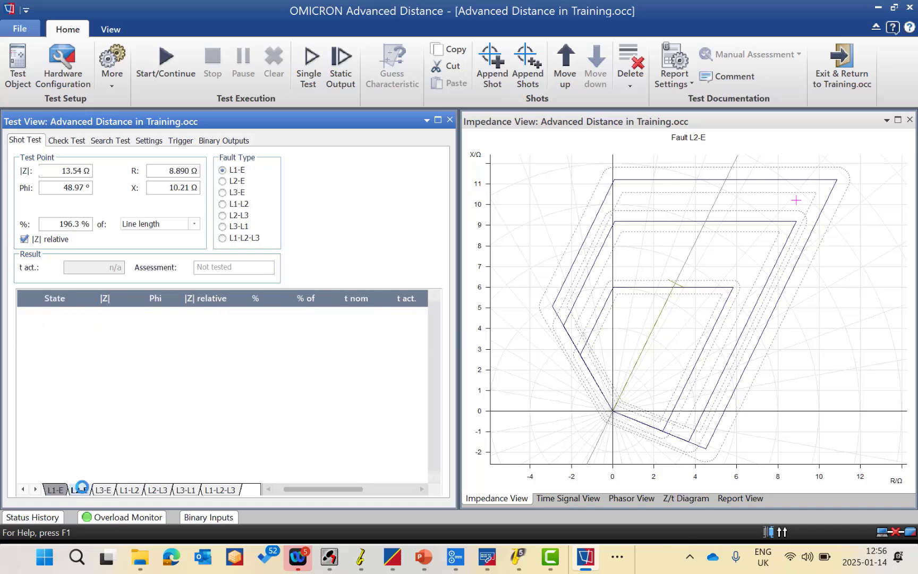
left_click(53, 490)
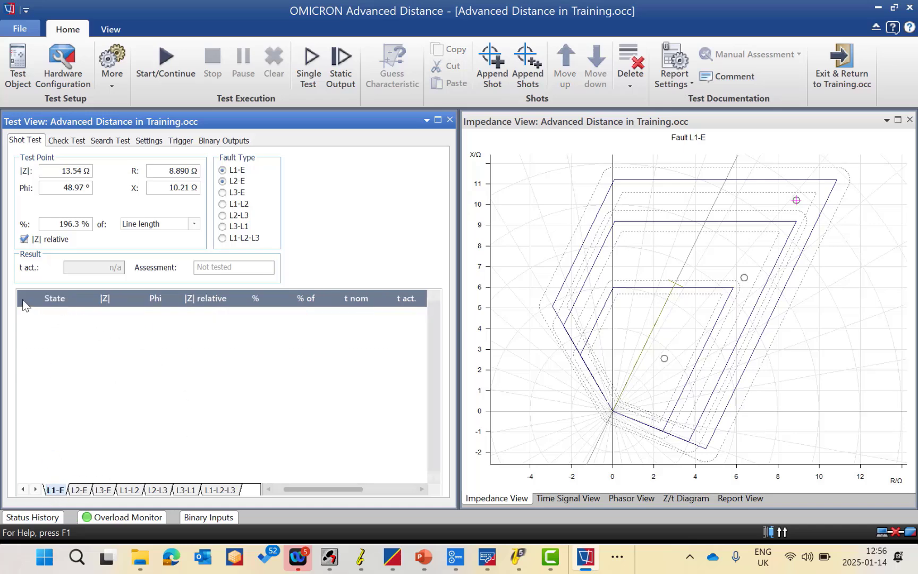
left_click(33, 314)
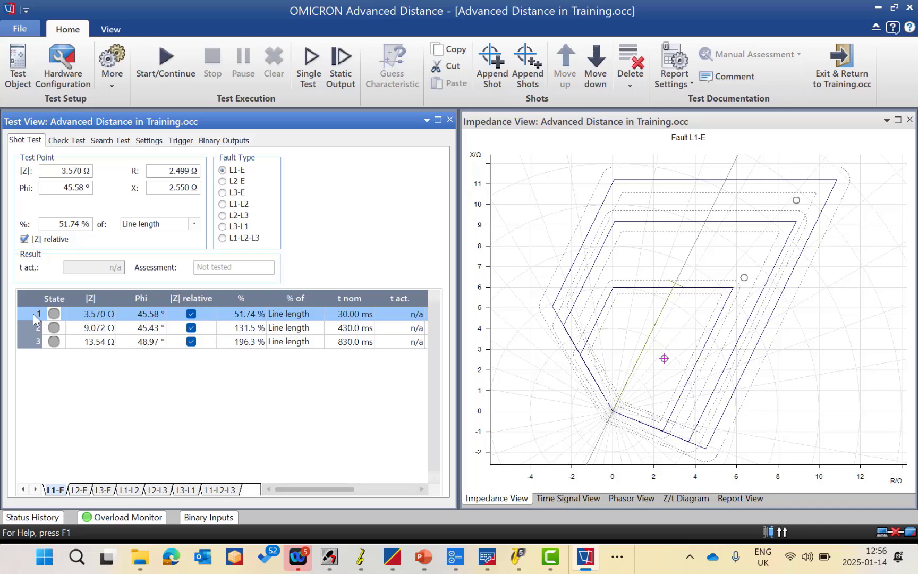
left_click(32, 343, "shift")
right_click(32, 344)
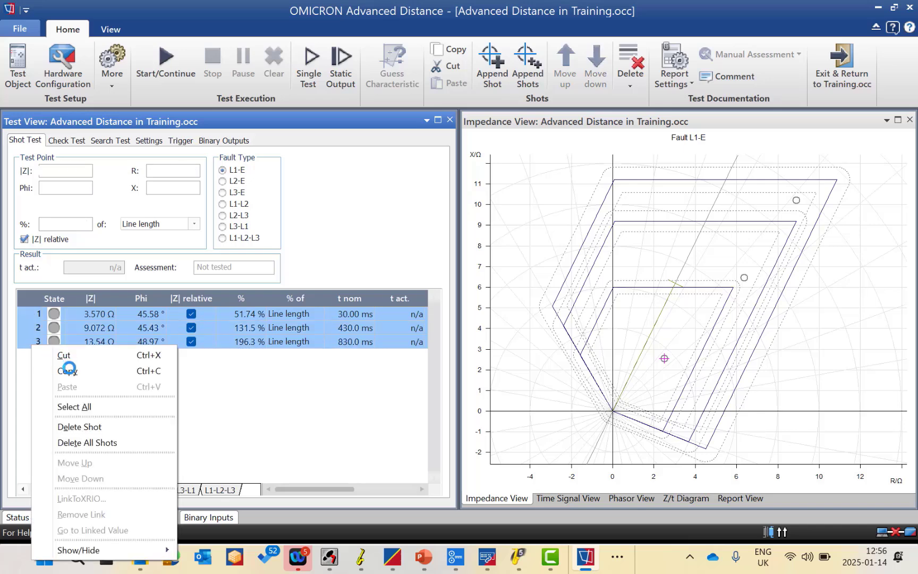
left_click(71, 370)
left_click(78, 490)
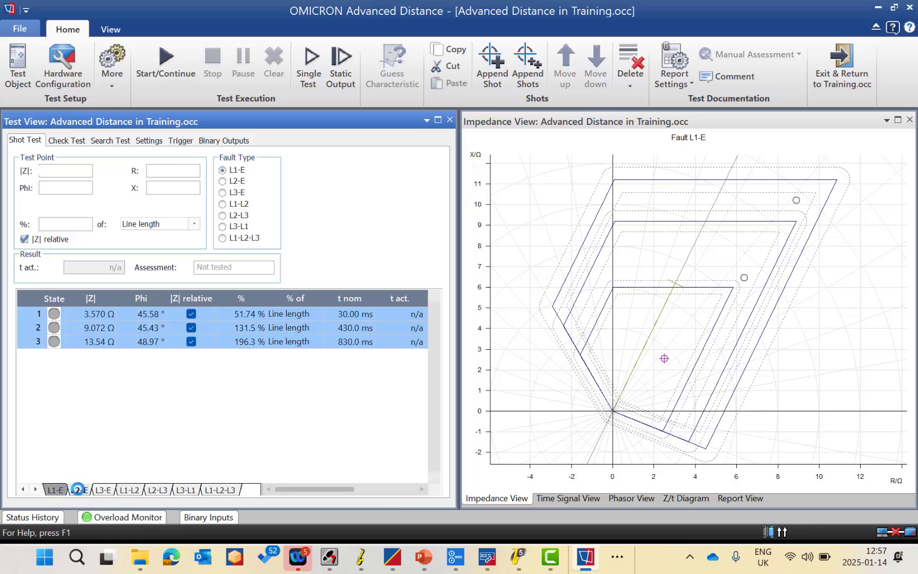
right_click(80, 334)
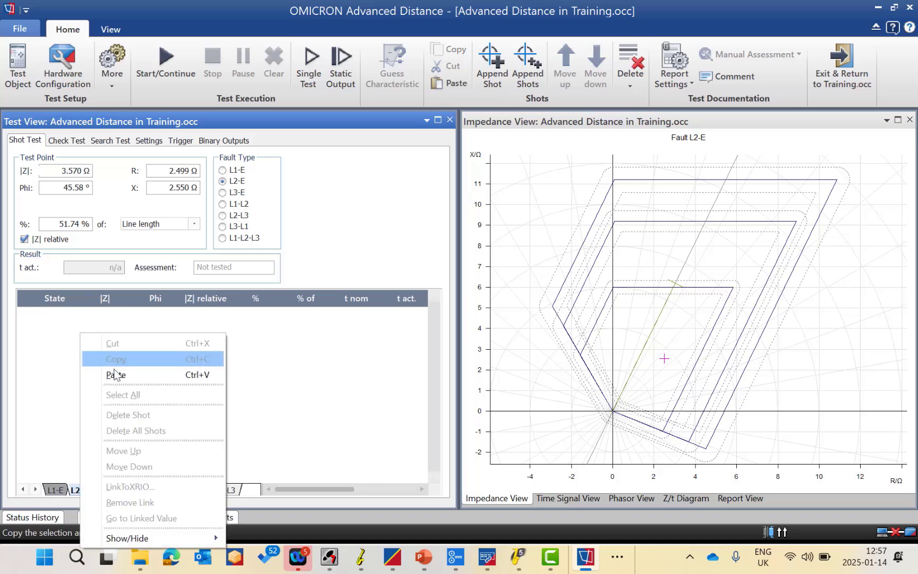
left_click(115, 372)
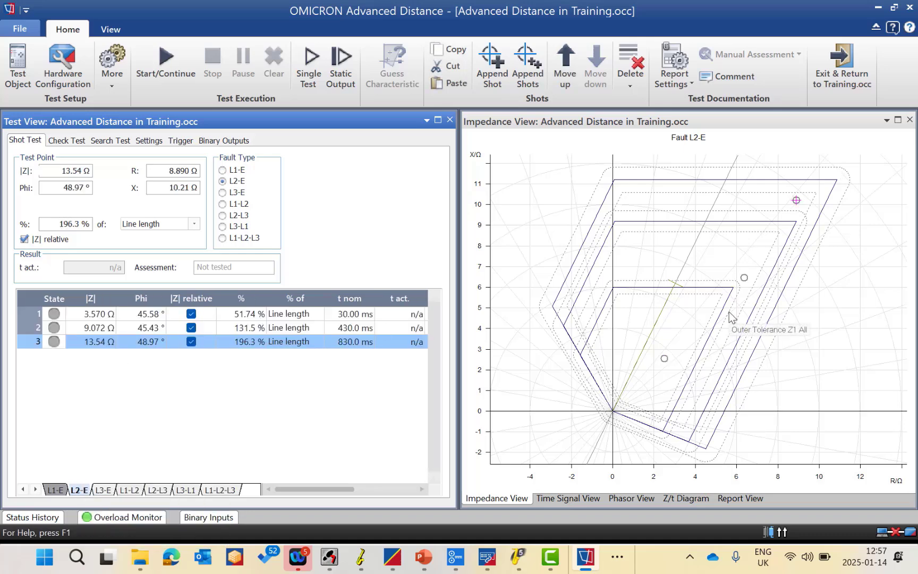
Step: Append the 13.54 Ω, 48.97° shot to all fault types and check the shot tables of the phase-to-phase and three-phase loops
left_click(108, 29)
left_click(67, 29)
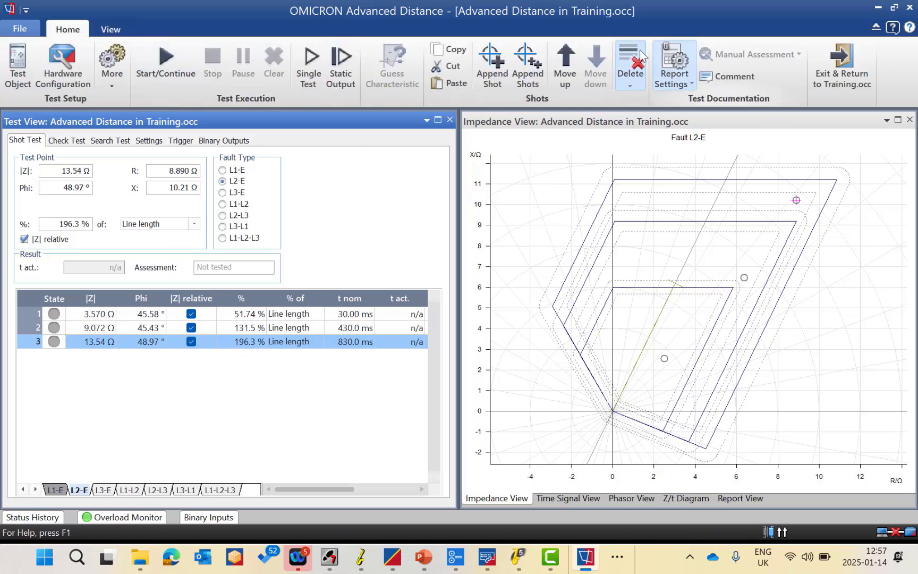
left_click(538, 77)
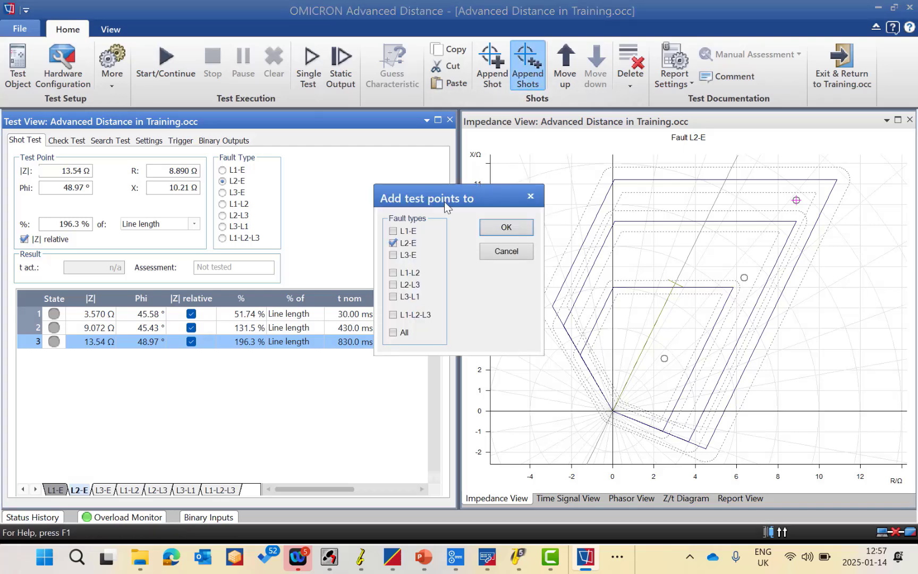
left_click_drag(426, 199, 293, 146)
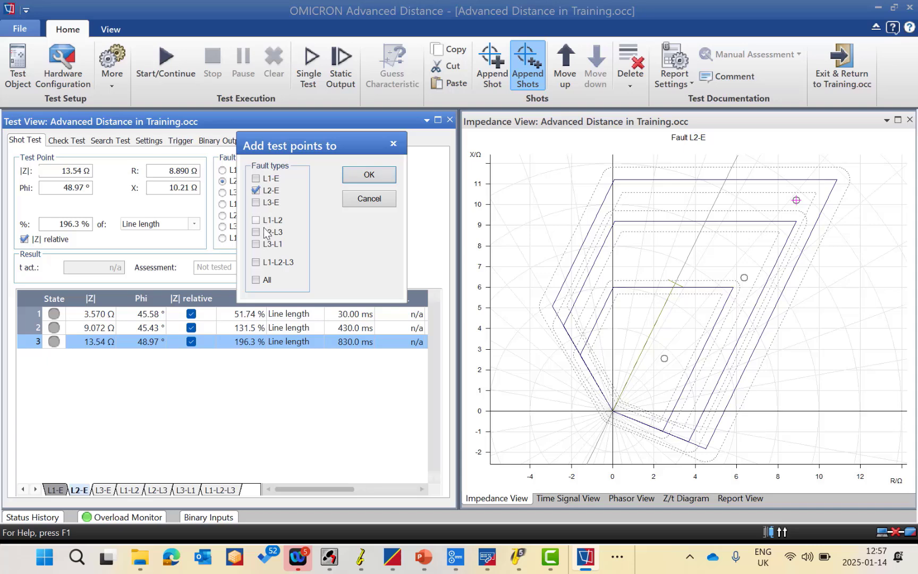
left_click(256, 279)
left_click(369, 174)
left_click(122, 490)
left_click(157, 490)
left_click(215, 490)
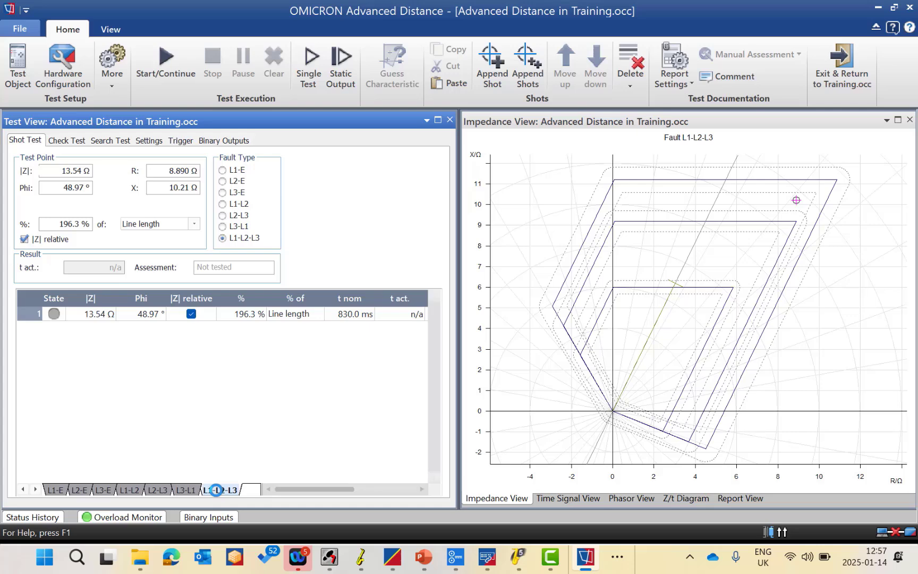
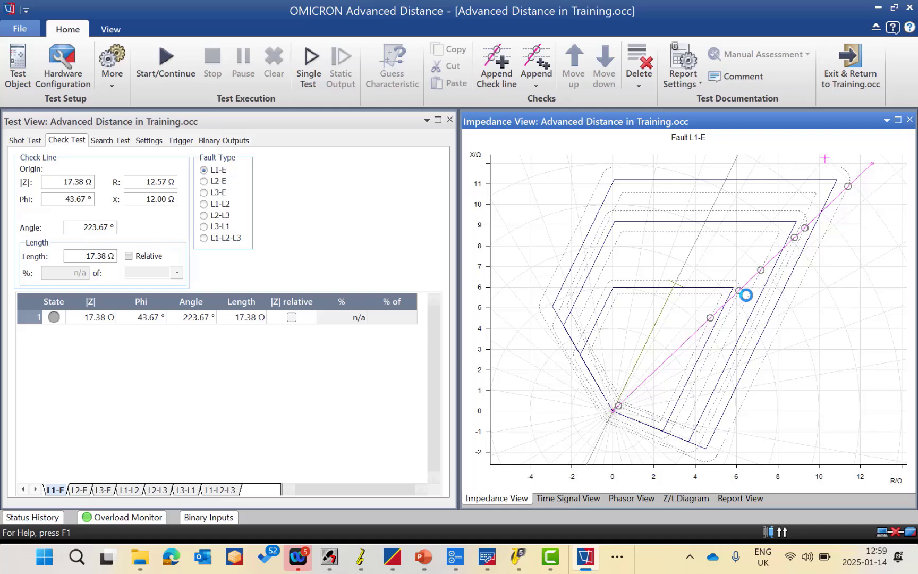
Step: Examine the check points where the L1-E check line crosses the tolerance borders of the zones
mouse_move(712, 320)
mouse_move(745, 294)
mouse_move(760, 274)
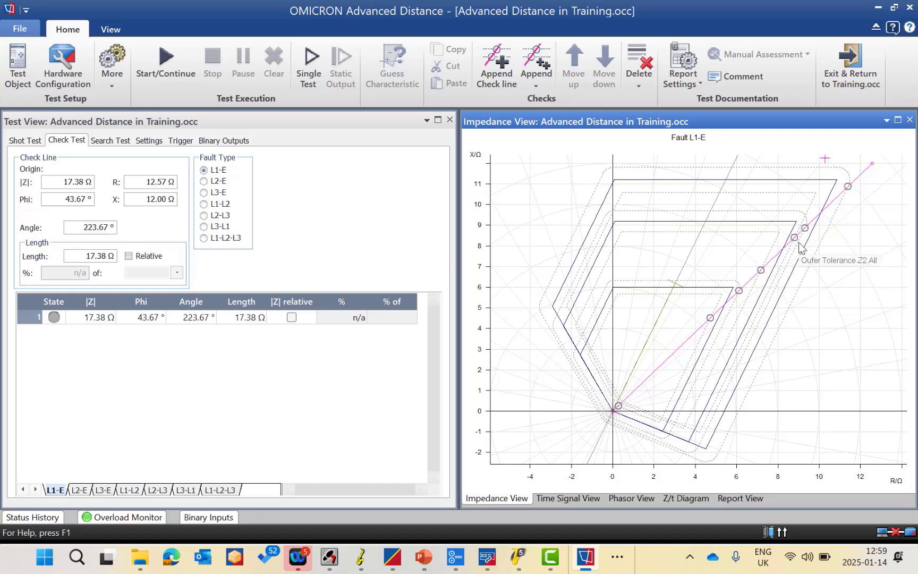
mouse_move(806, 229)
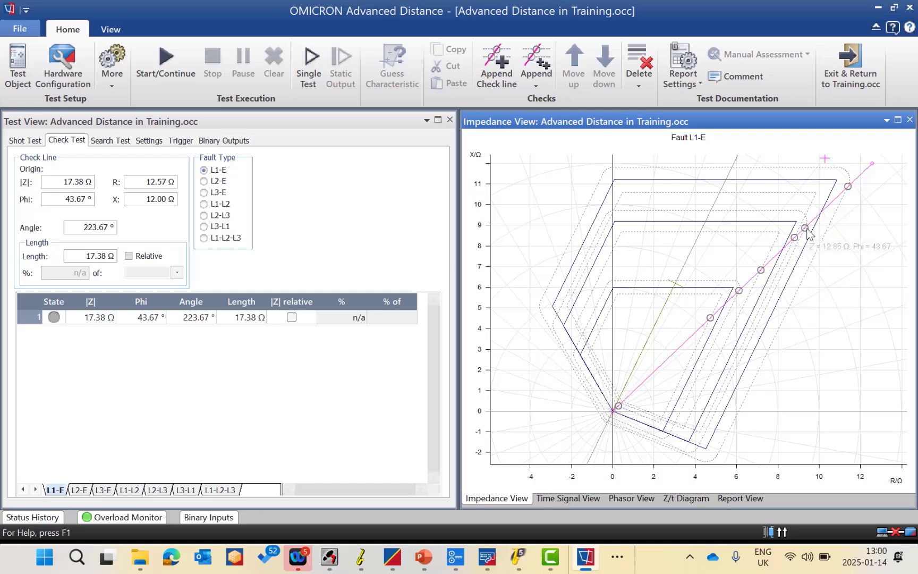
mouse_move(851, 186)
Step: Add an L1-L2 check line with its origin at 17.12 Ω and 64.00°, angle 244.00° and length 16.26 Ω
key("Down")
key("Down")
key("Down")
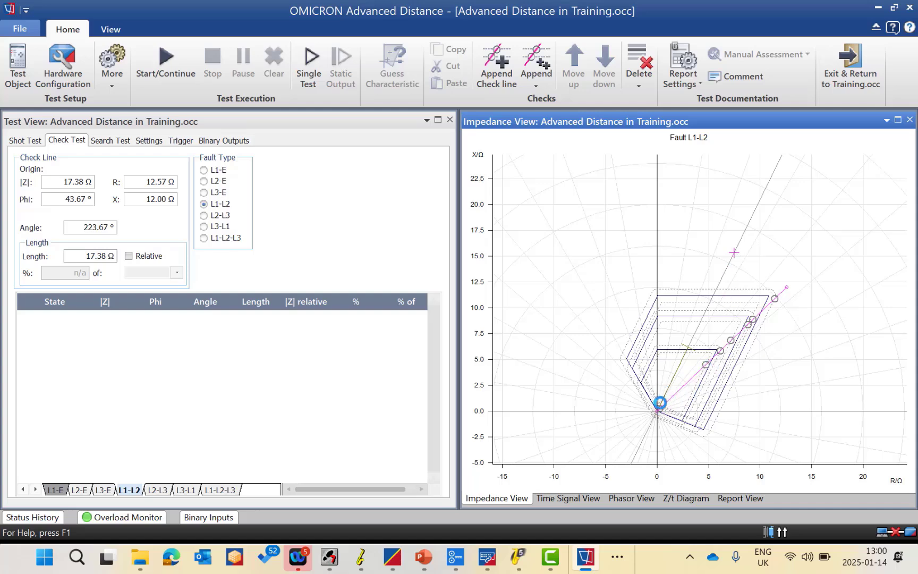
left_click(658, 402)
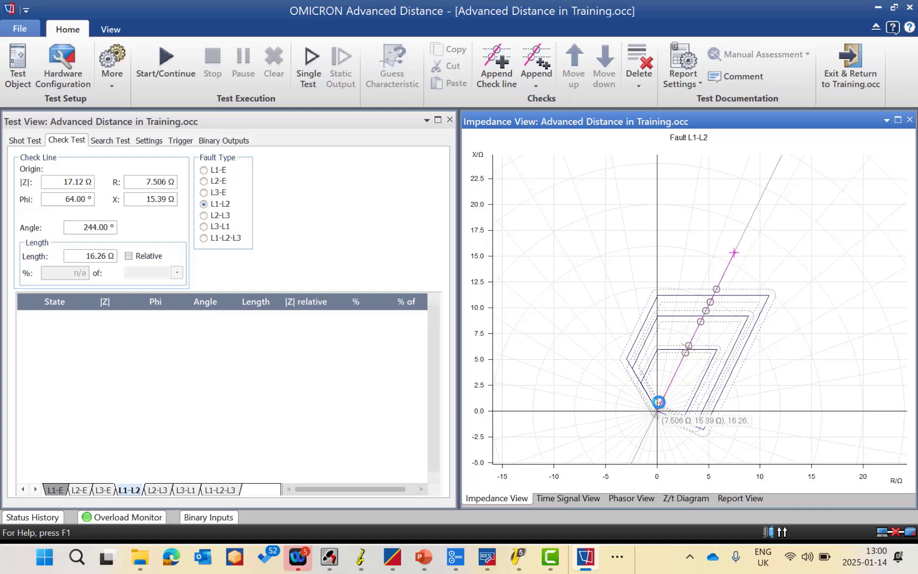
left_click(510, 84)
left_click(138, 319)
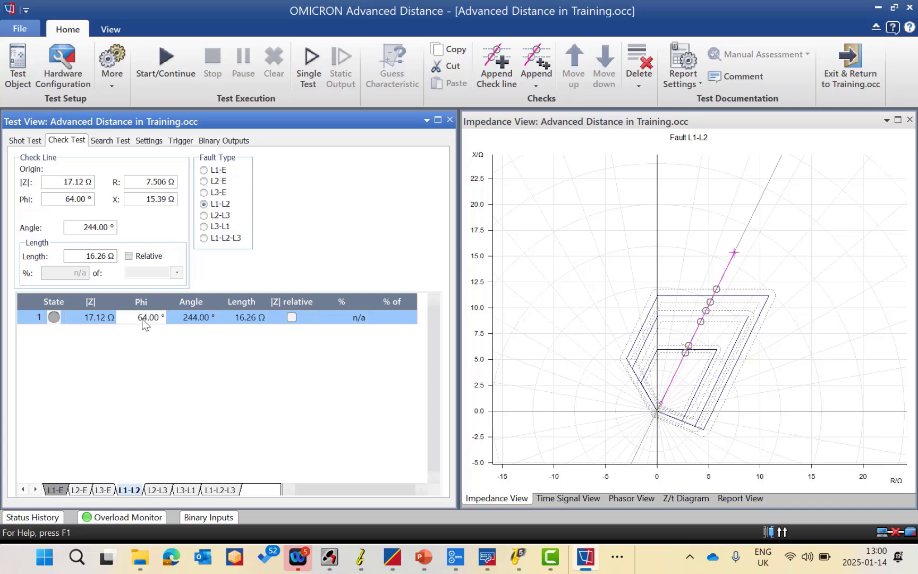
Step: Set up a check line sequence for all fault types from 0° to 110° in 10° steps, with the length relative
left_click(549, 56)
left_click(570, 115)
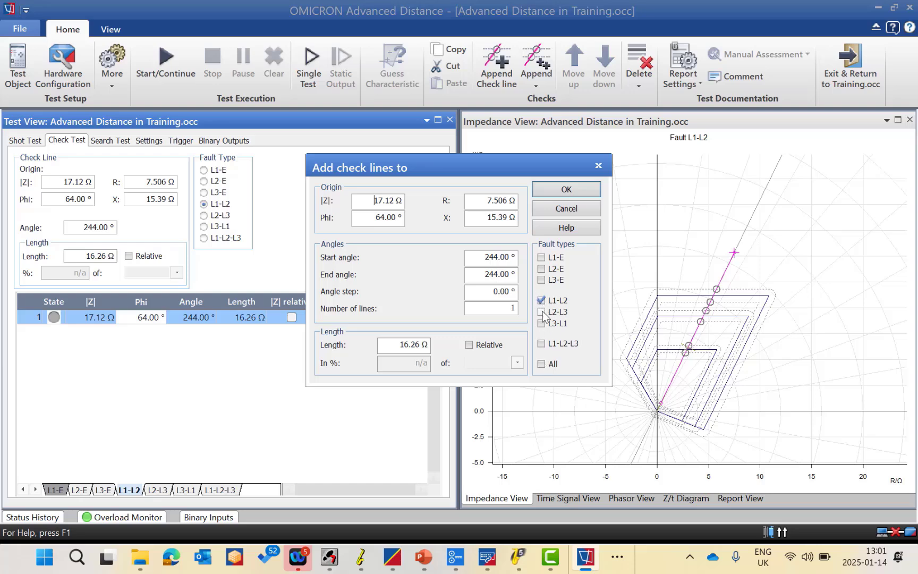
left_click(542, 363)
double_click(489, 257)
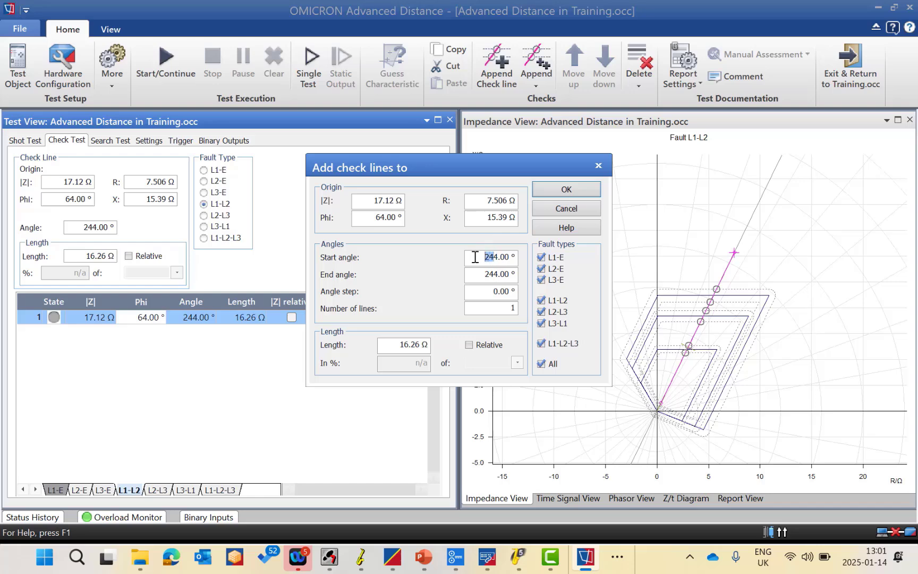
key("BackSpace")
type("0")
double_click(497, 273)
type("1")
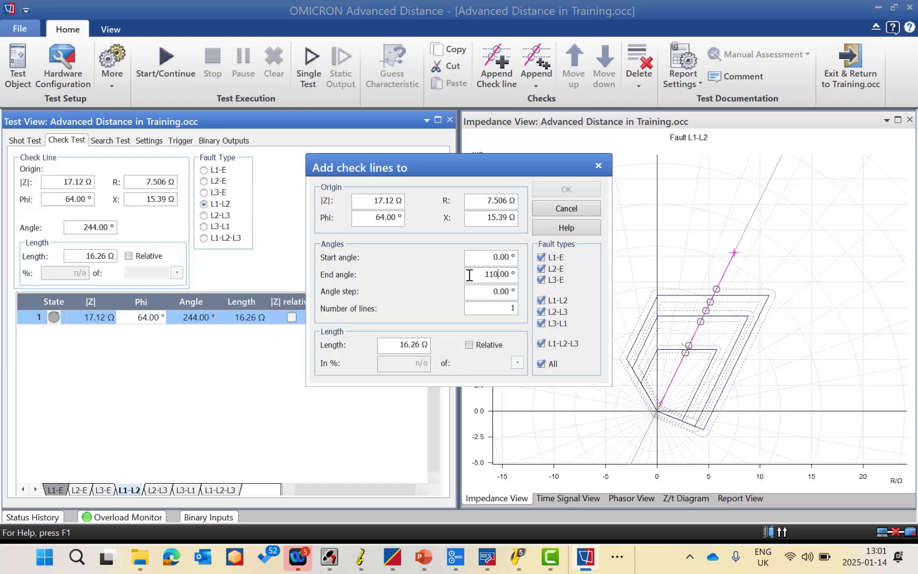
left_click(490, 290)
type("1")
left_click(500, 273)
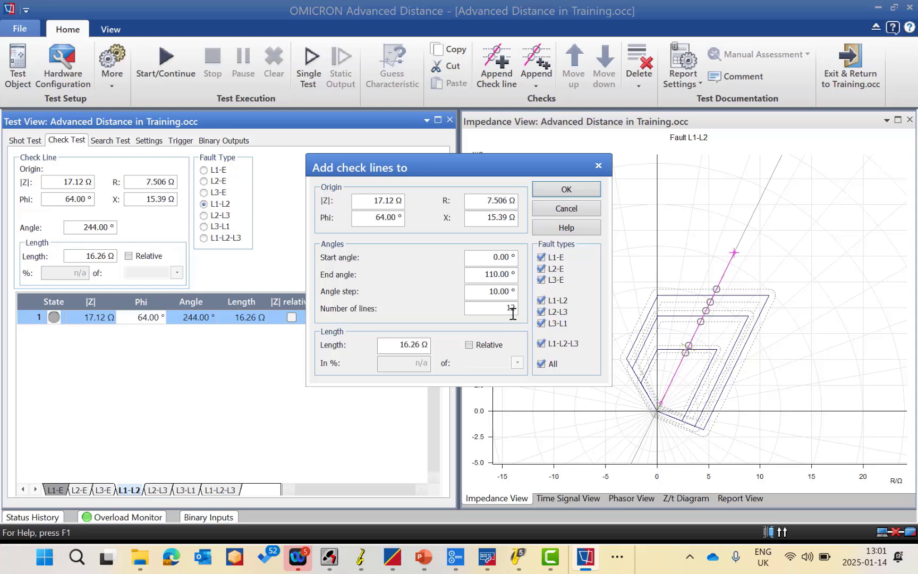
left_click(469, 345)
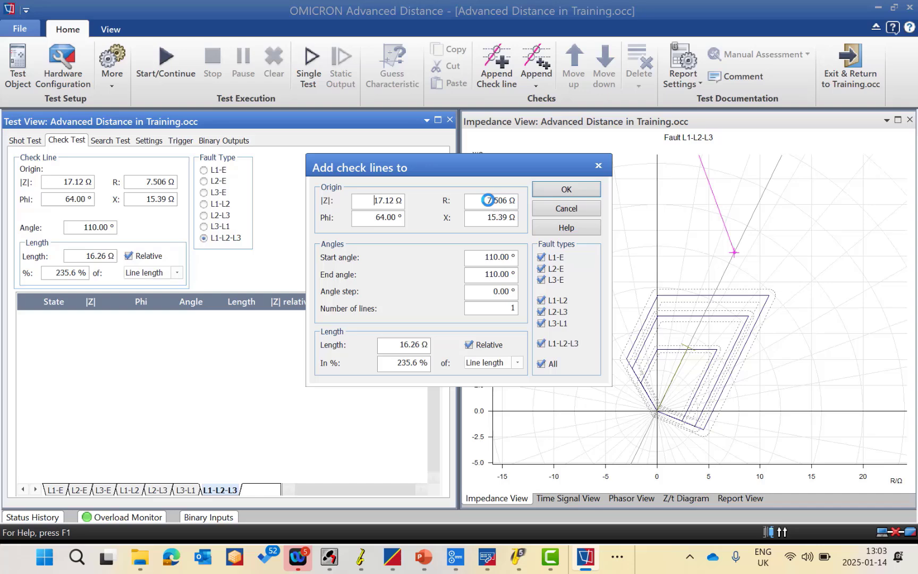
Step: Set the check line sequence's origin to R 0 Ω and X 0 Ω
left_click(488, 201)
type("0")
left_click(503, 217)
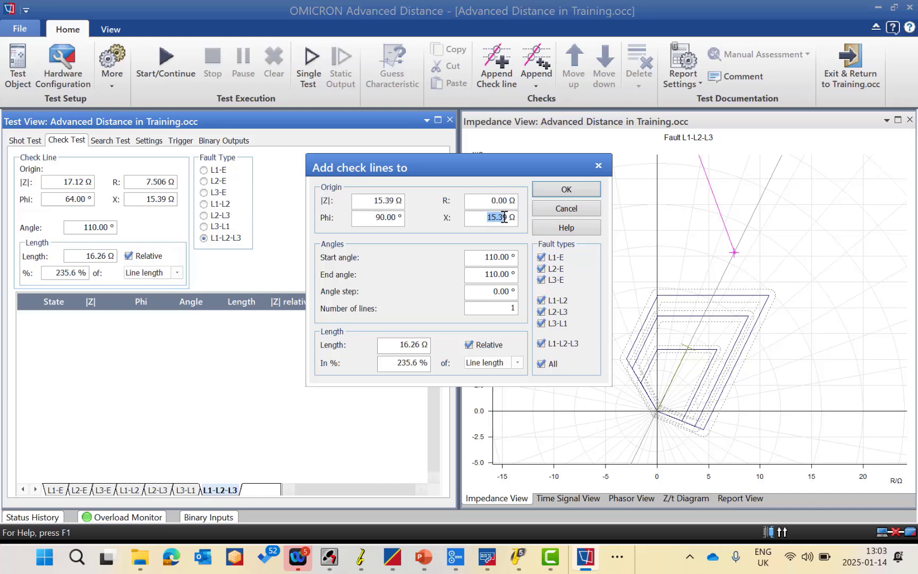
type("0")
Step: Restrict the sequence to L1-E and add its check lines from 0° to 110° in 10° steps
left_click(545, 269)
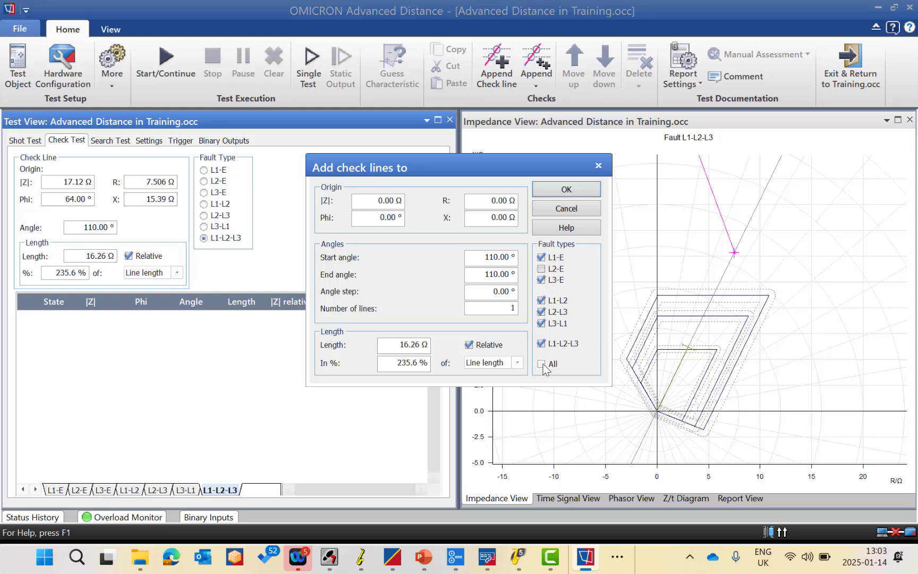
left_click(543, 364)
left_click(543, 363)
left_click(542, 258)
left_click_drag(484, 257, 494, 257)
key("BackSpace")
left_click(484, 274)
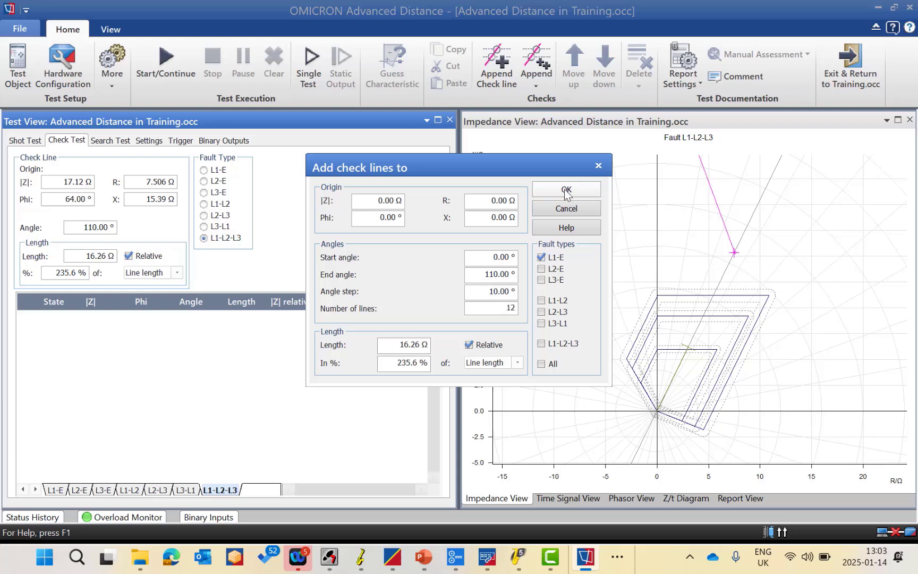
left_click(565, 189)
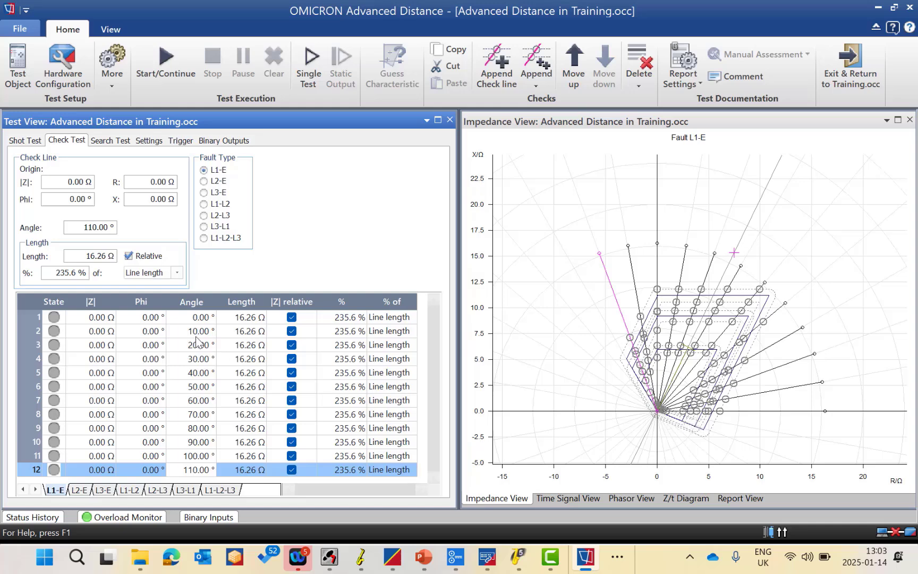
Step: Append the L1-E check line at 10° to the L2-E fault loop only
left_click(182, 319)
left_click(182, 331)
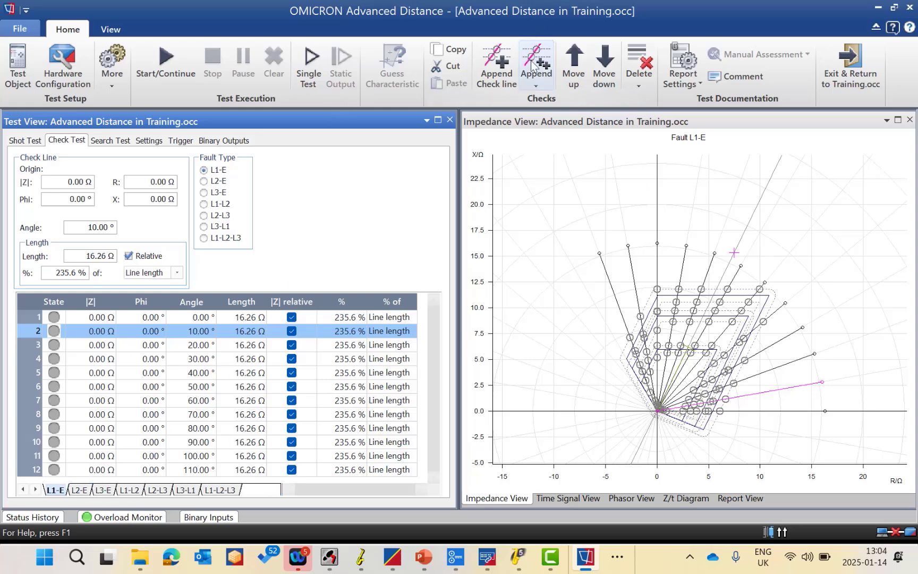
left_click(531, 82)
left_click(563, 101)
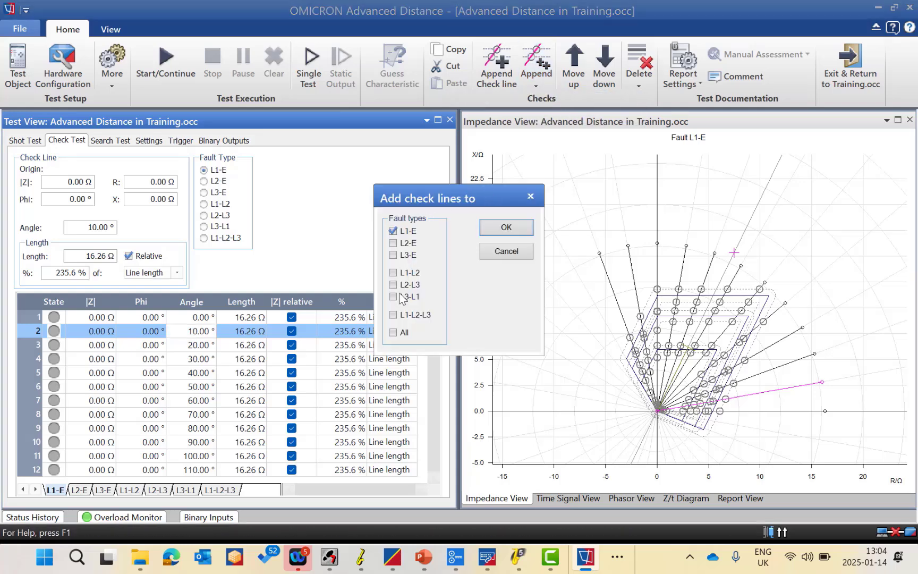
left_click(393, 243)
left_click(393, 230)
left_click(499, 227)
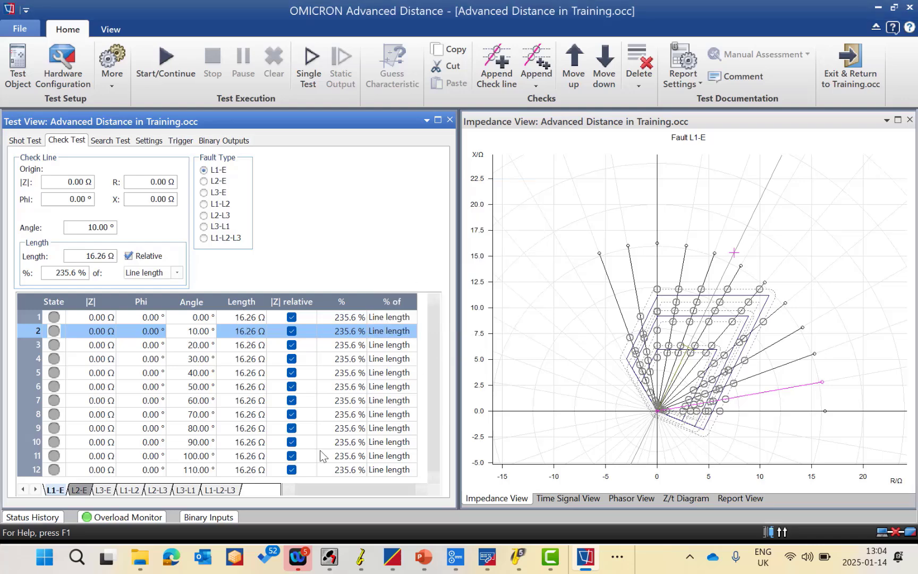
Step: Review the report's shot test and check test tables for the individual fault types
left_click(739, 498)
scroll(912, 425, "up", 10)
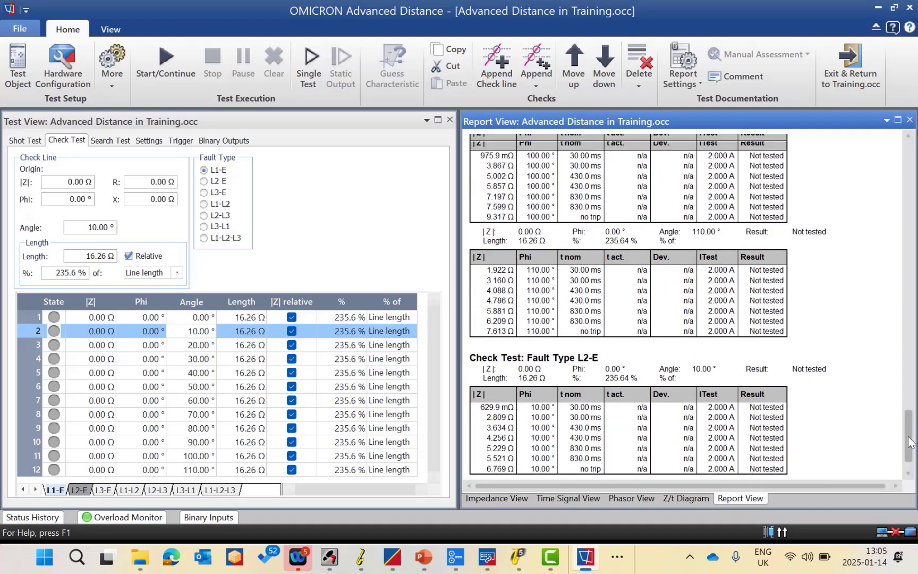
scroll(911, 420, "up", 2)
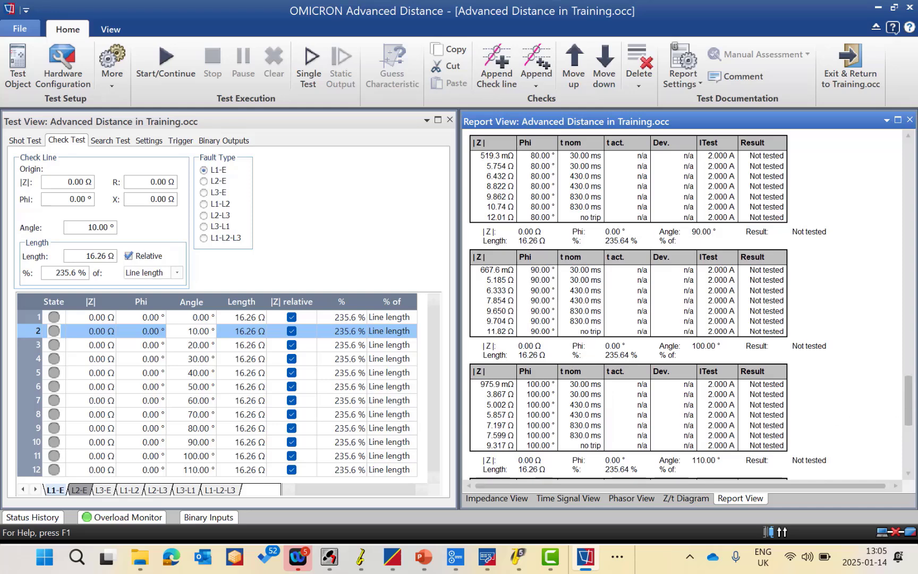
left_click_drag(911, 388, 889, 130)
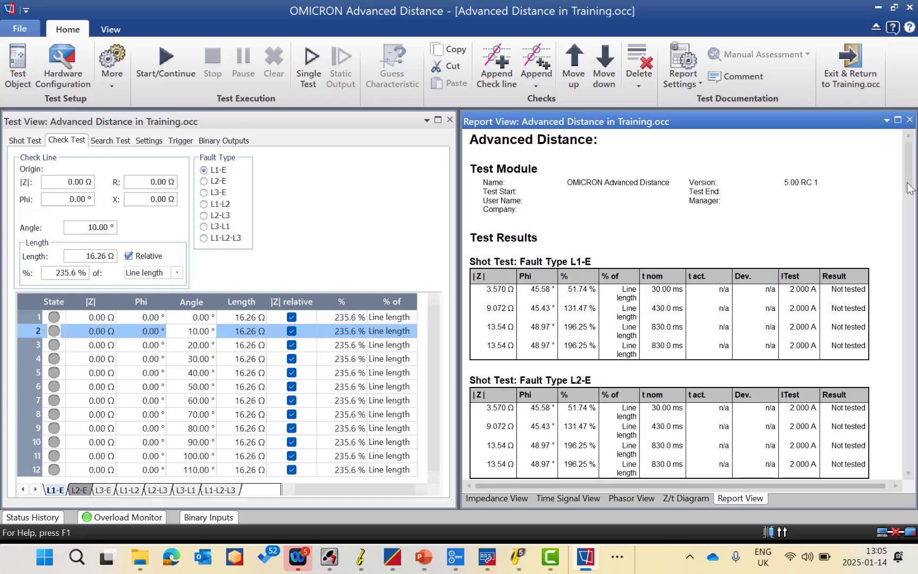
left_click_drag(909, 186, 910, 259)
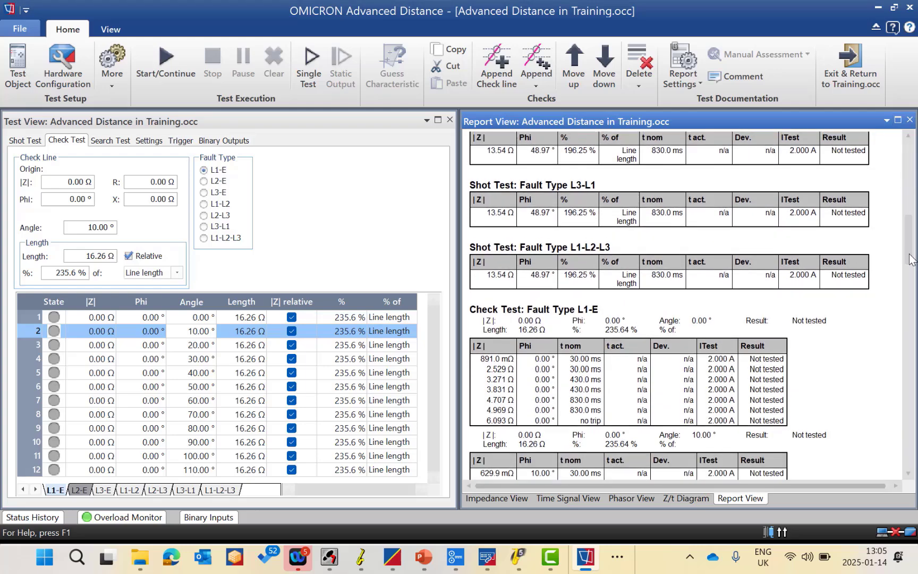
Step: In the search test, show the impedance plane and append one L1-E search line from the origin at 75°
left_click(99, 141)
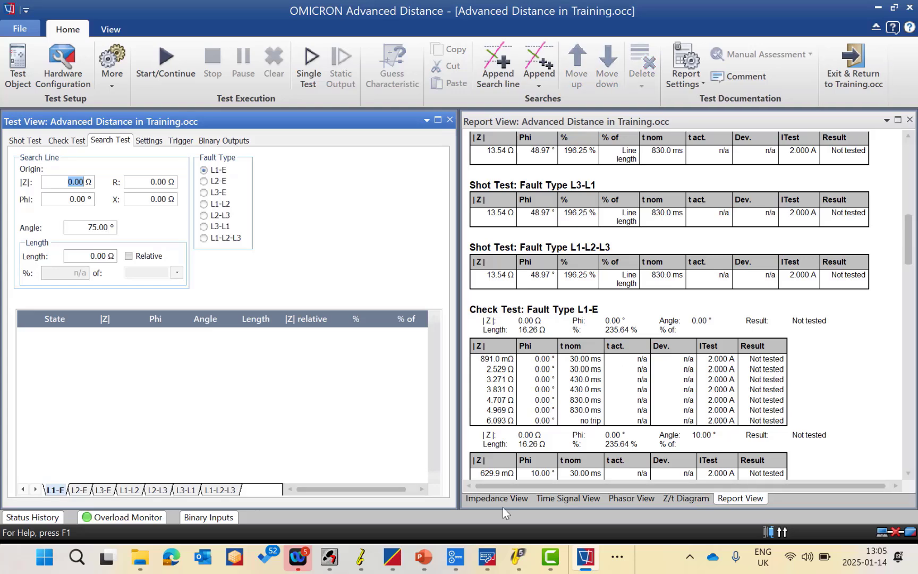
left_click(503, 502)
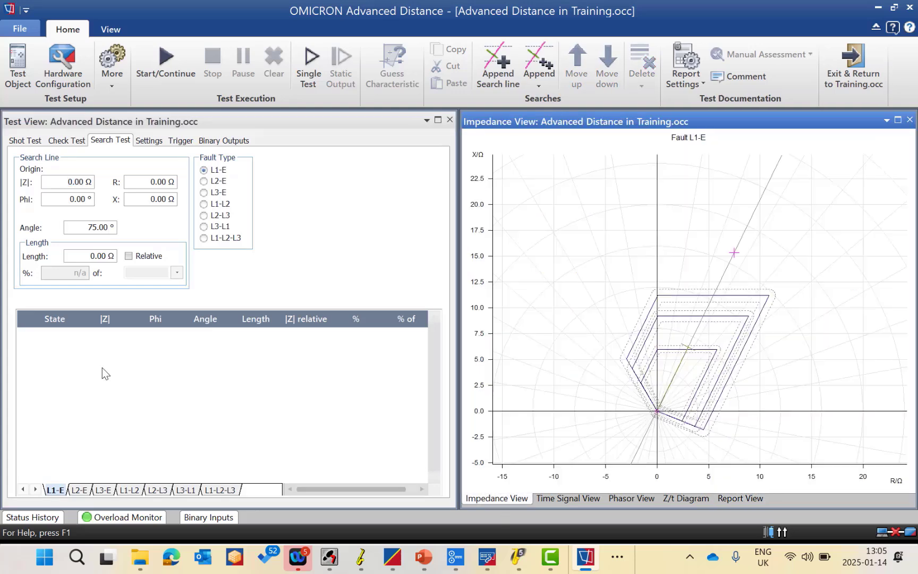
left_click(334, 195)
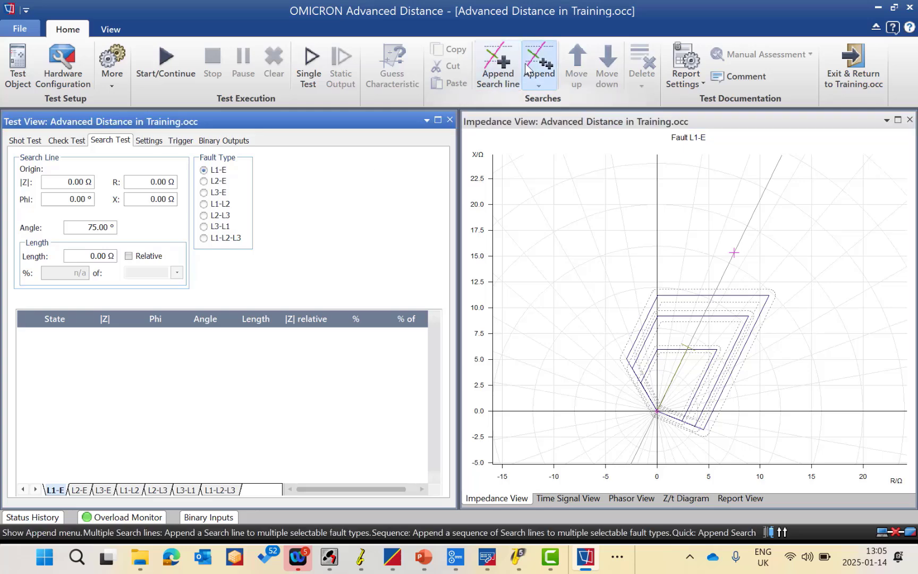
left_click(760, 411)
left_click(498, 67)
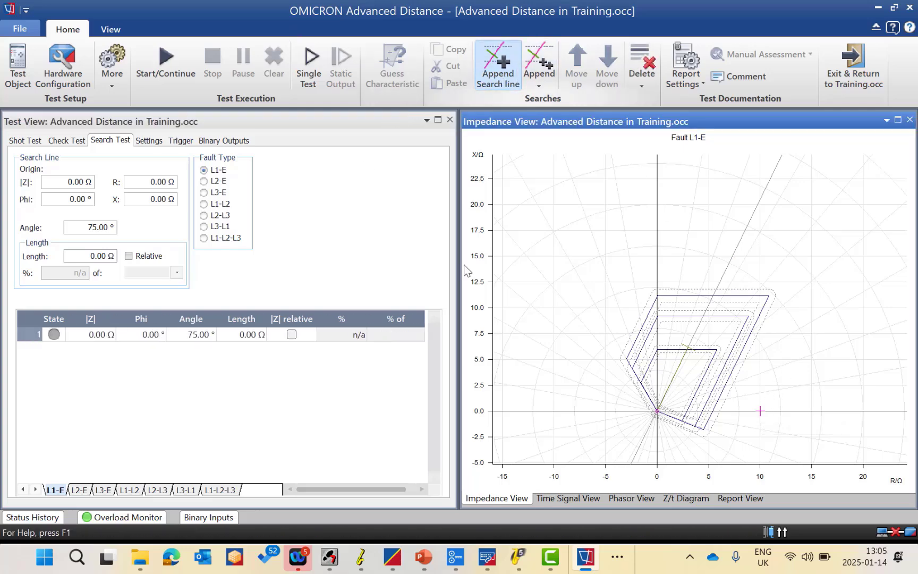
left_click(153, 336)
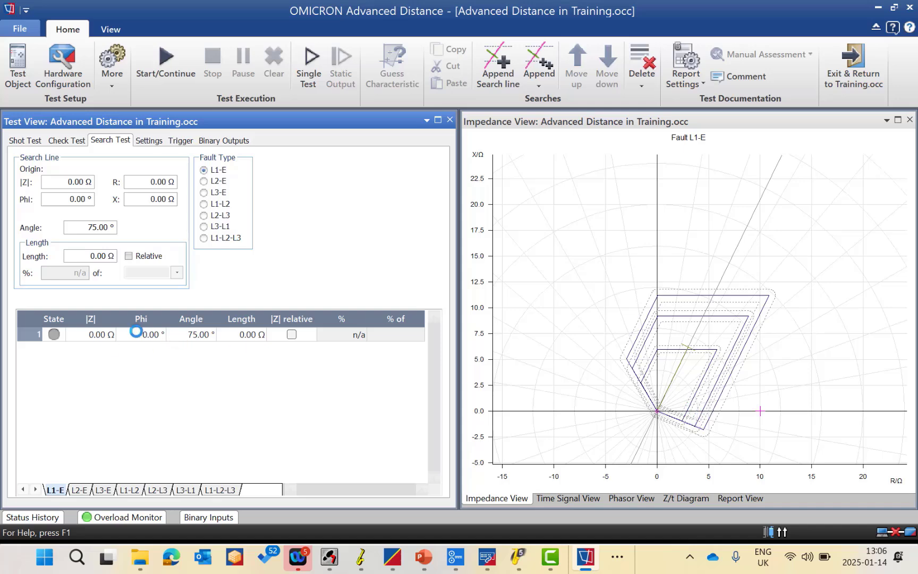
Step: Quick-append the automatically generated search lines to the L2-E fault loop only
left_click(539, 79)
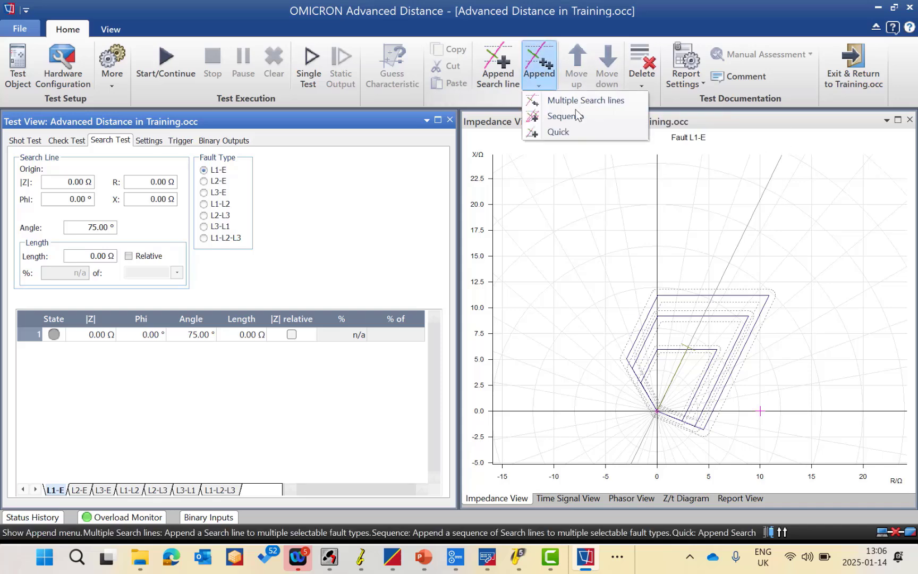
left_click(555, 131)
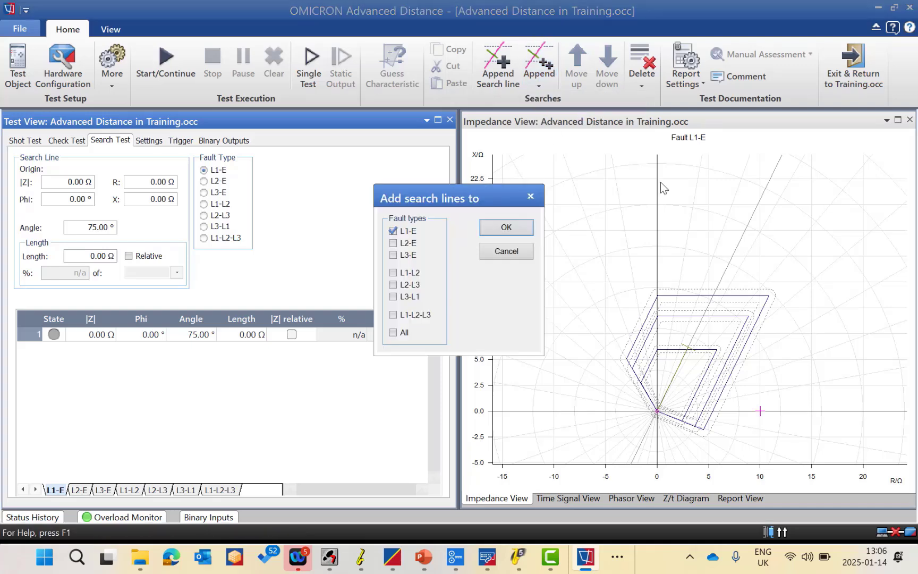
left_click(392, 242)
left_click(393, 231)
left_click(493, 232)
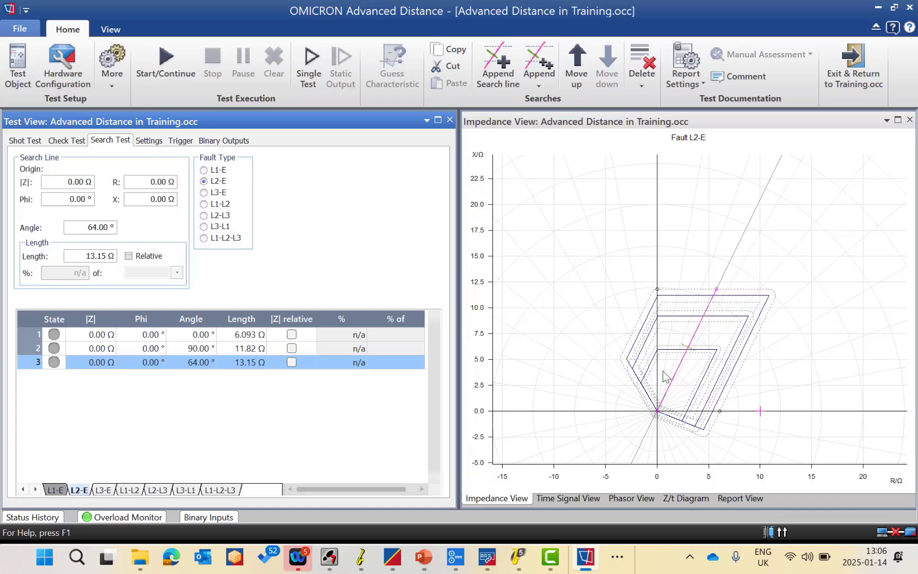
mouse_move(681, 367)
Step: Set up a search line sequence for the L3-E fault loop only, with a start angle of -10°
left_click(539, 75)
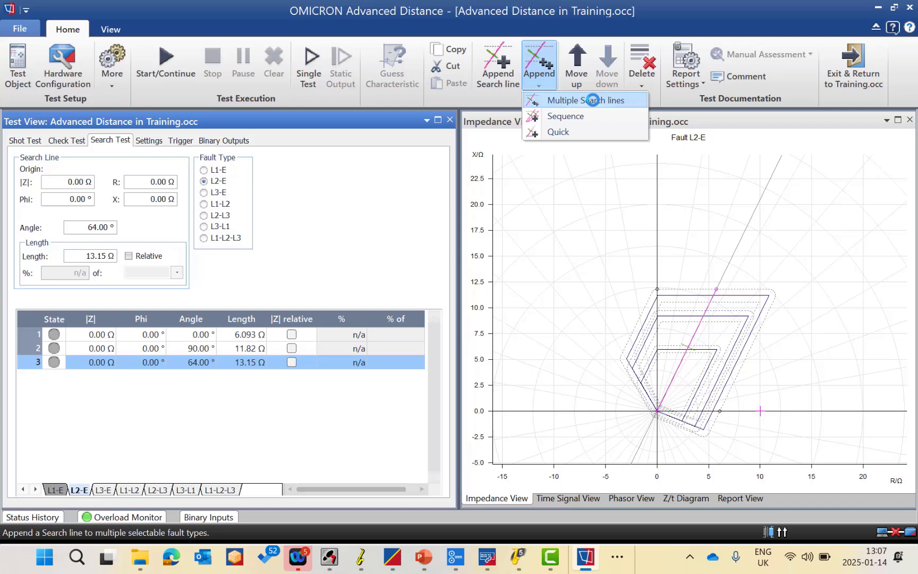
left_click(565, 117)
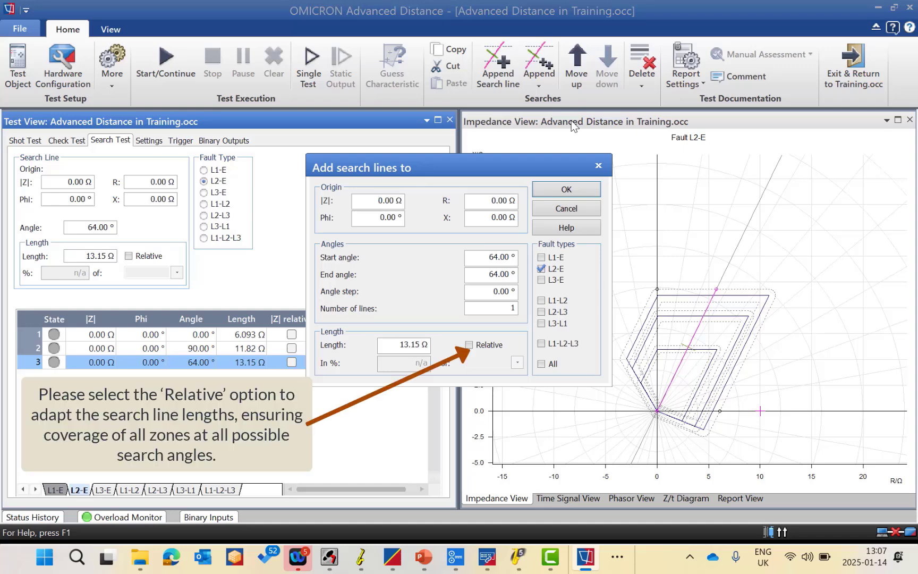
left_click(541, 279)
left_click(542, 268)
left_click_drag(489, 259, 494, 258)
key("Delete")
type("0")
type("0")
Step: Set the sequence's end angle to 110° with a 10° angle step and add the 13 search lines to L3-E
left_click(491, 274)
key("BackSpace")
type("11")
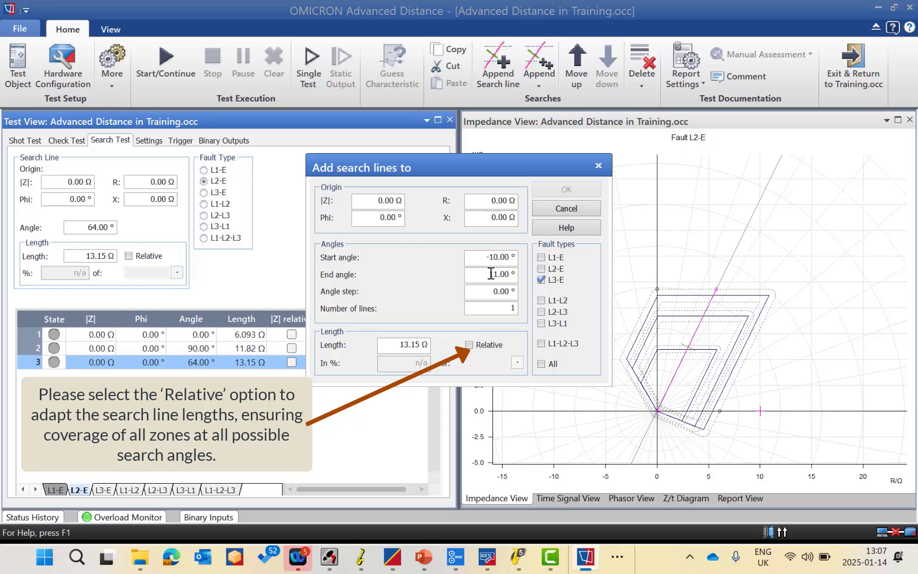
type("0")
left_click(498, 308)
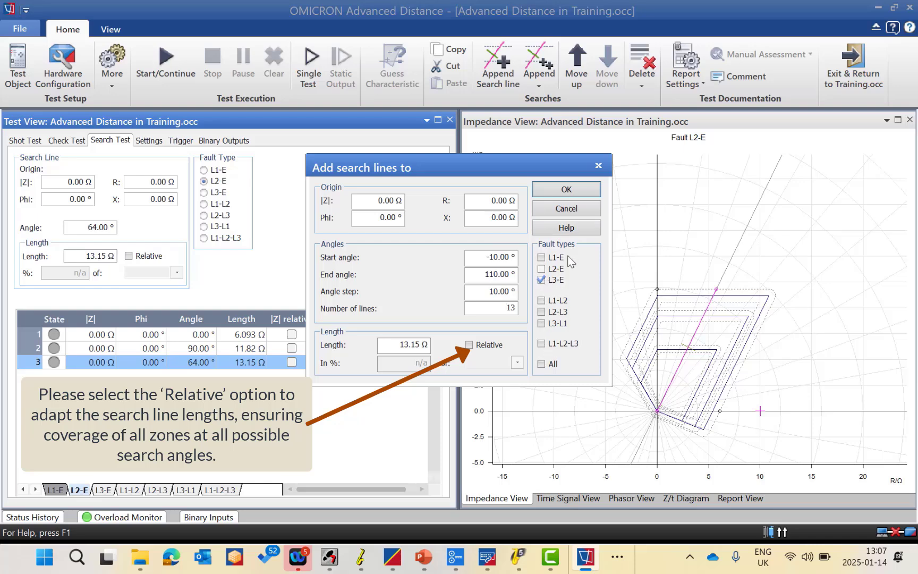
left_click(567, 190)
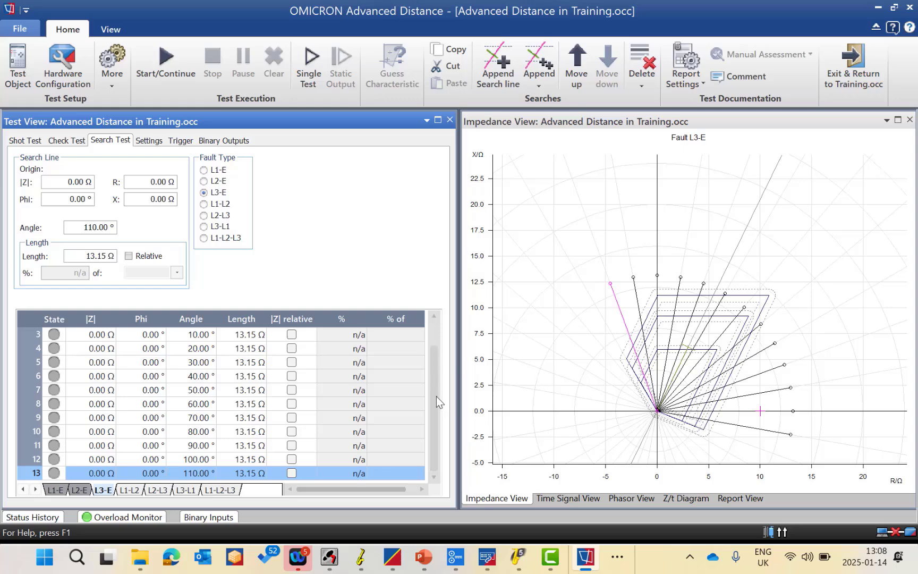
Step: Examine where the L3-E search lines cross the zone borders around the R axis in the impedance plane
scroll(435, 389, "up", 1)
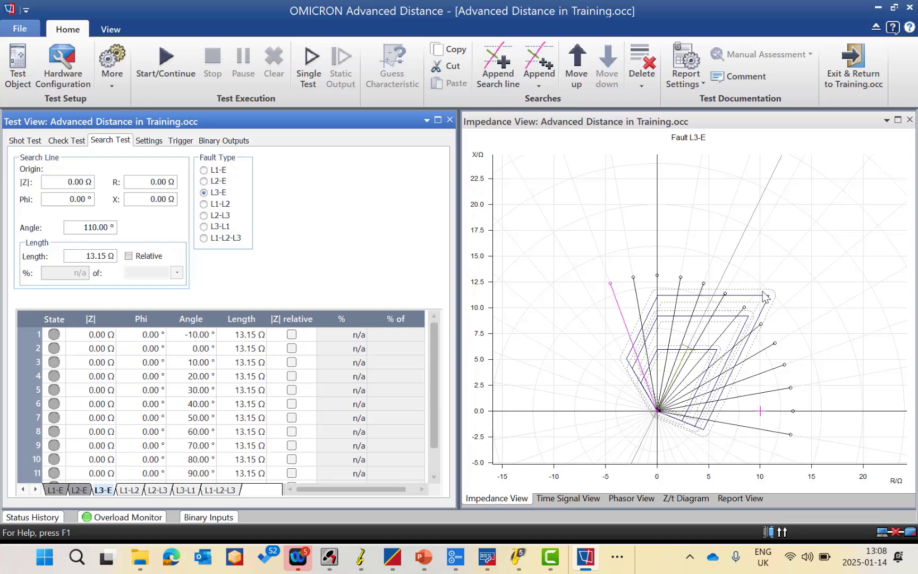
right_click(699, 326)
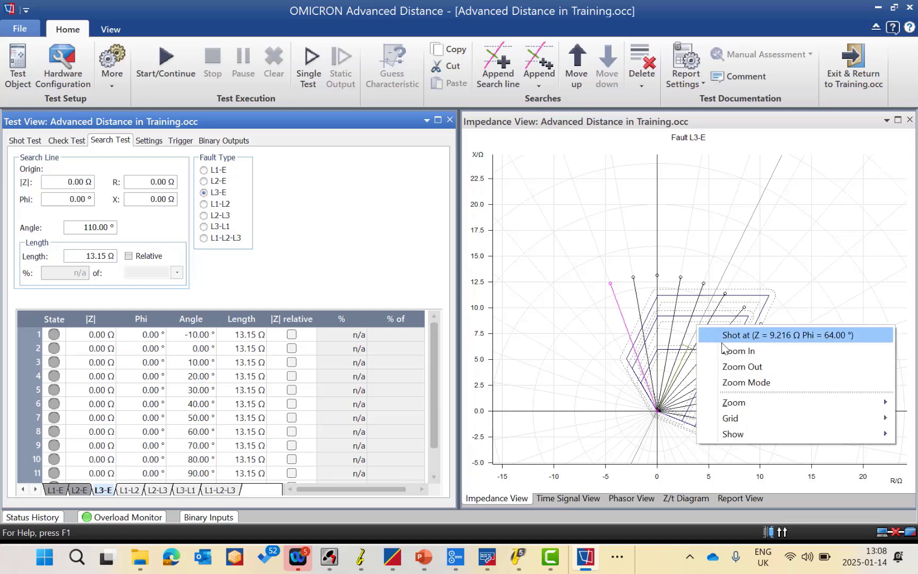
left_click(746, 382)
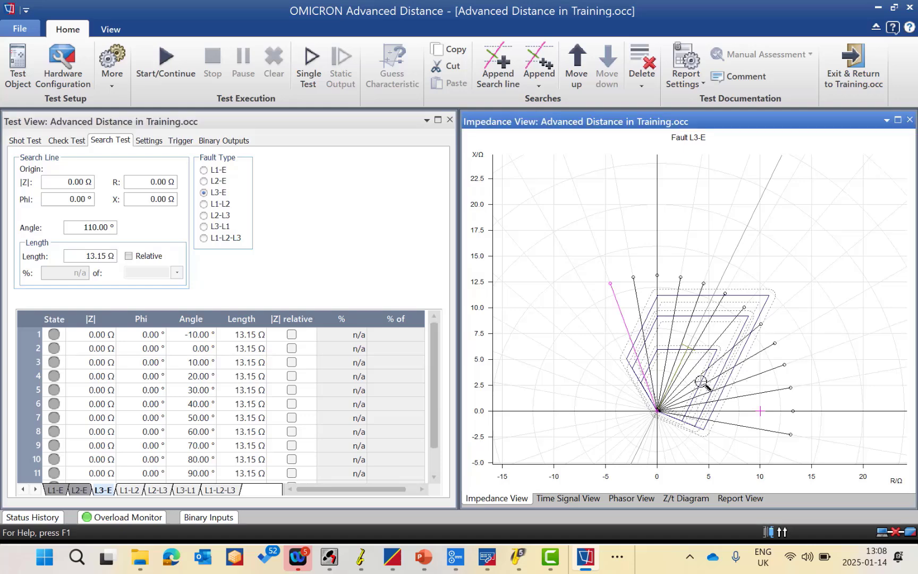
left_click_drag(679, 394, 734, 433)
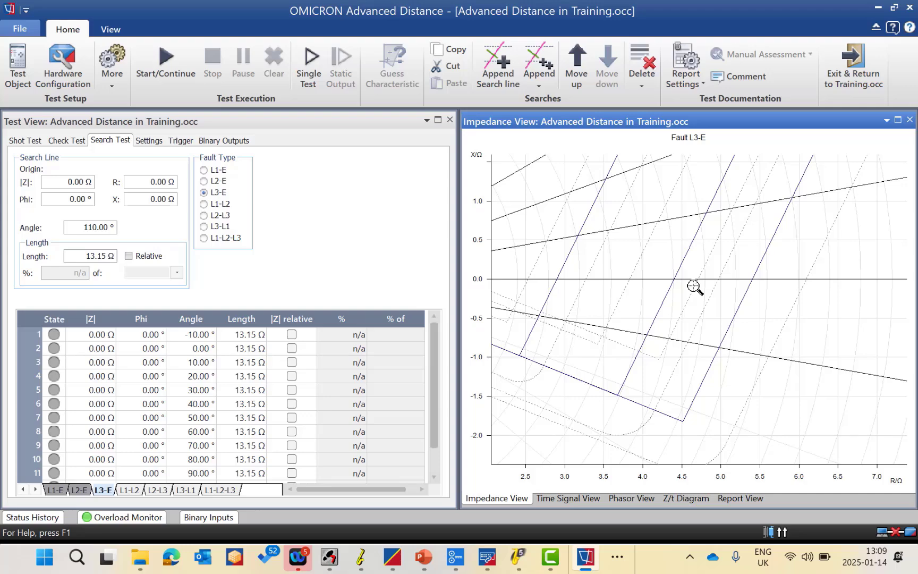
Step: Exit the test module back to Training.occ in Control Center and select the Advanced Distance test
left_click(857, 63)
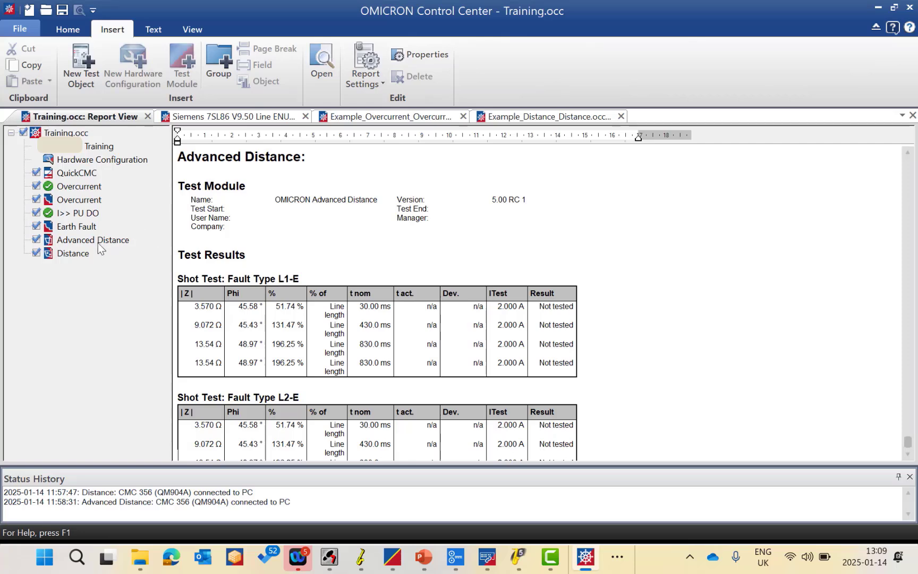
left_click(78, 240)
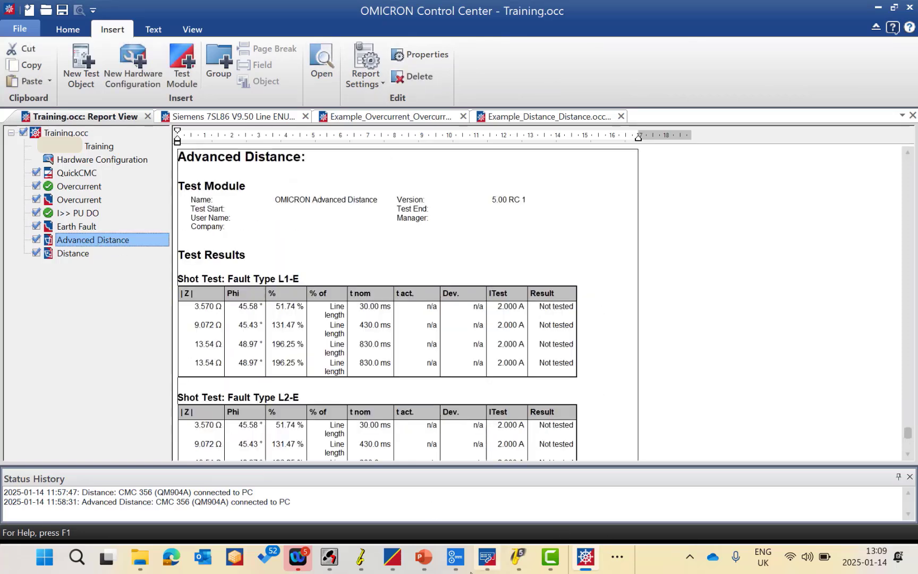
Step: Switch to Test Universe and browse the Feeder Protection folder in Examples of Use without opening a file
left_click(393, 478)
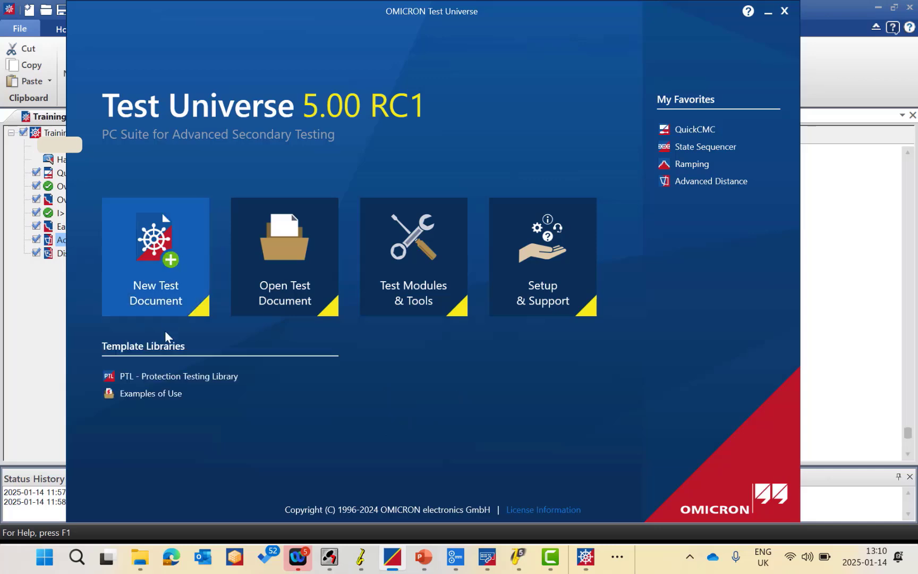
left_click(165, 396)
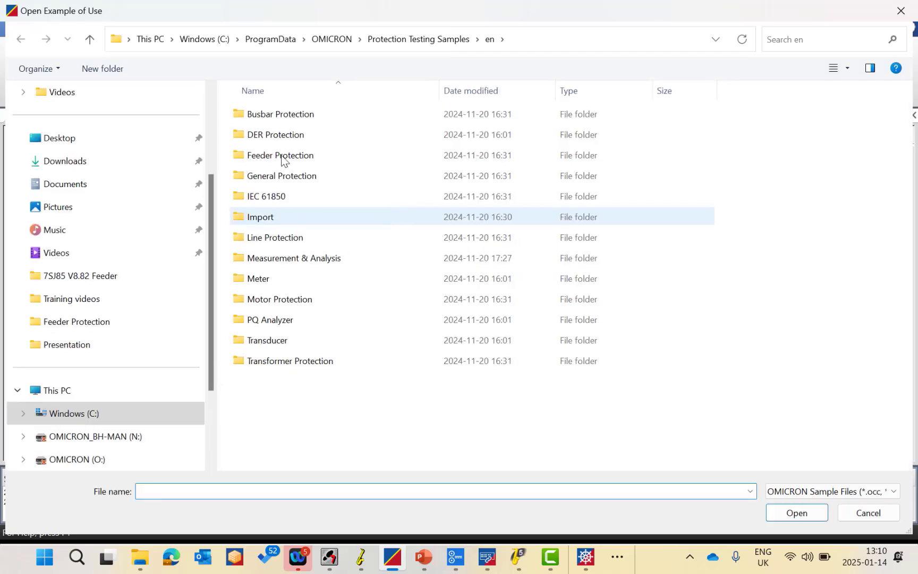
left_click(282, 158)
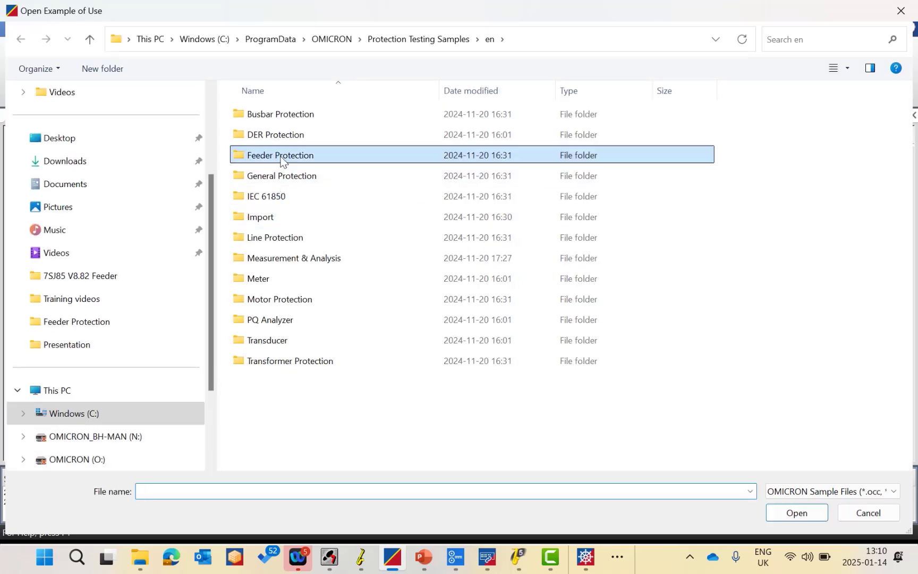
double_click(321, 162)
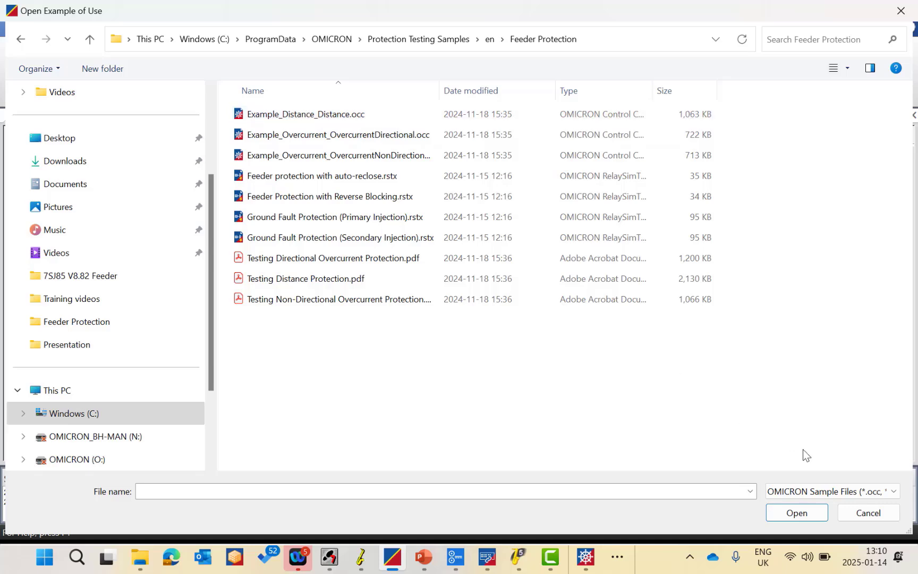
left_click(869, 512)
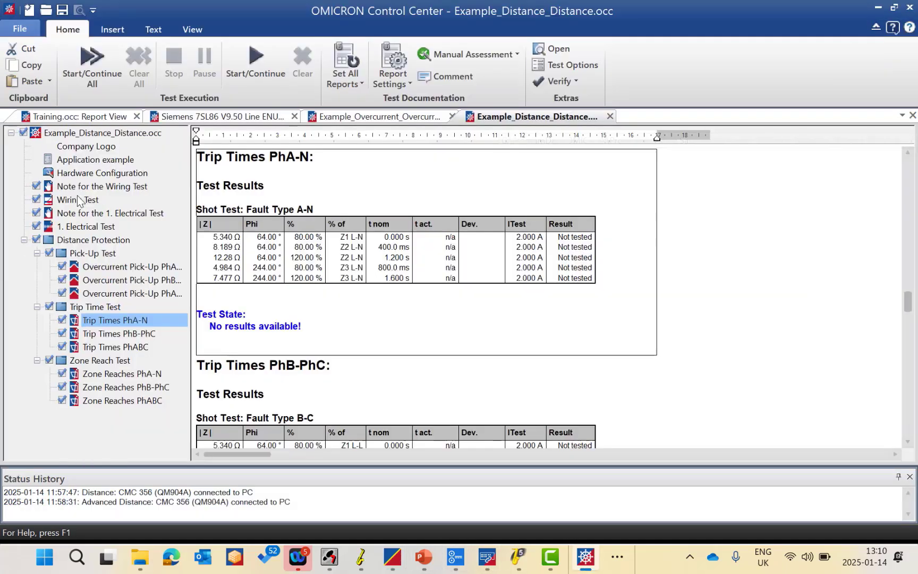
Step: In Example_Distance_Distance.occ in Control Center, open the Application example test object and show its distance zone settings
left_click(585, 556)
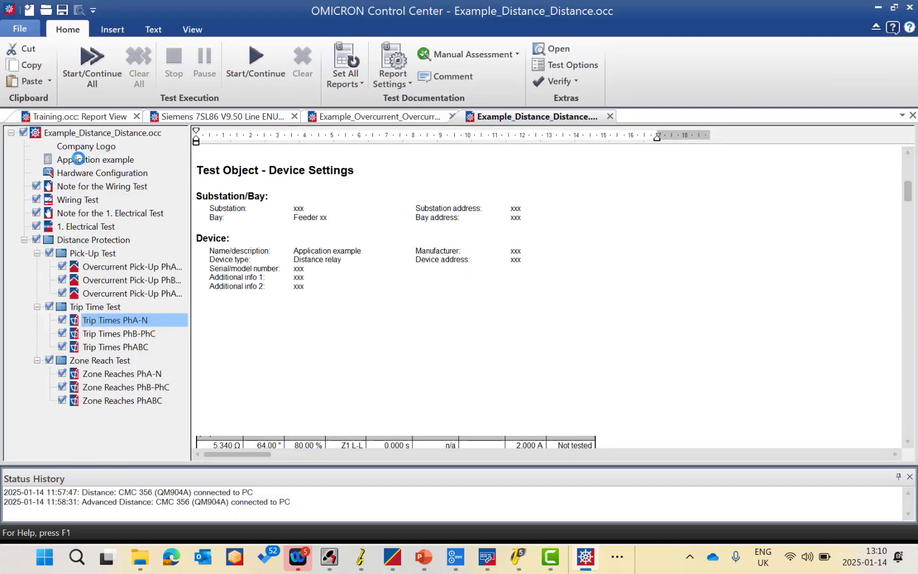
double_click(78, 159)
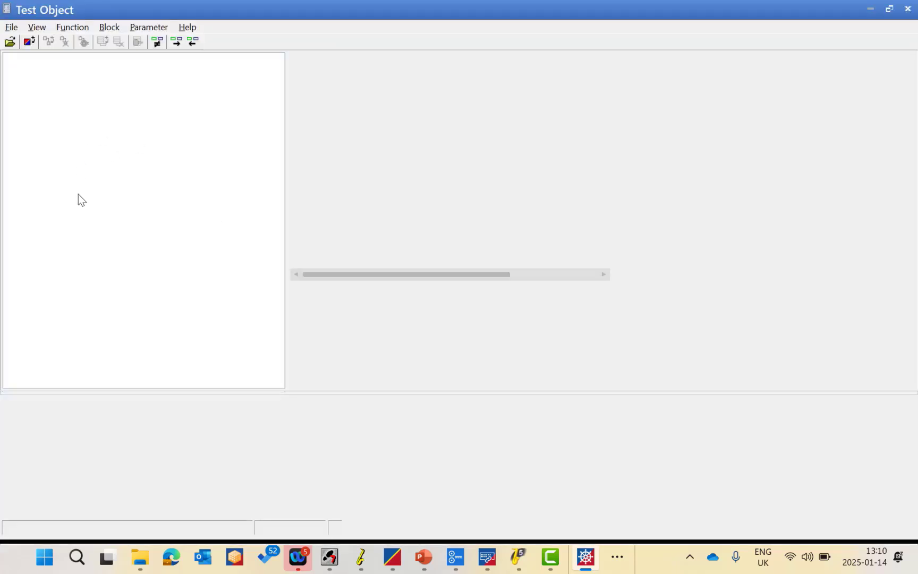
left_click(59, 107)
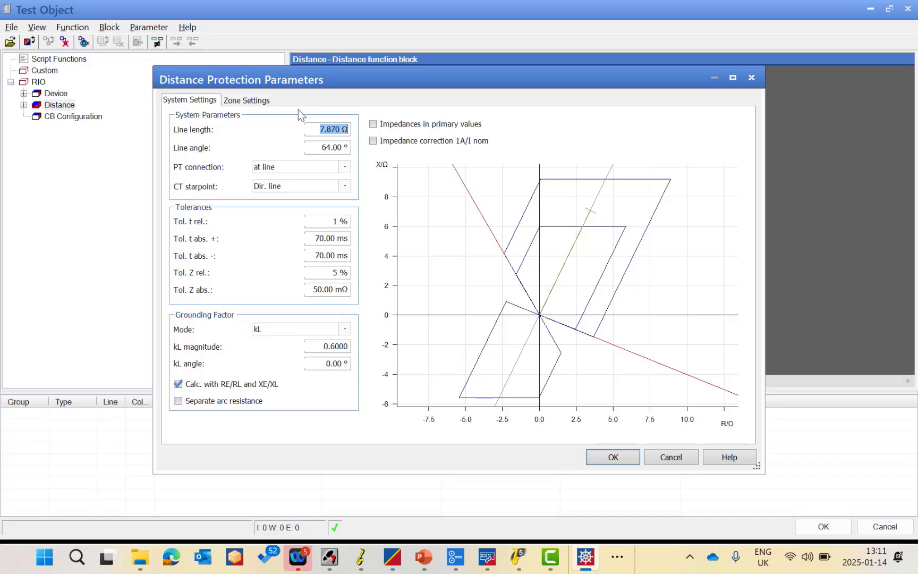
left_click(247, 101)
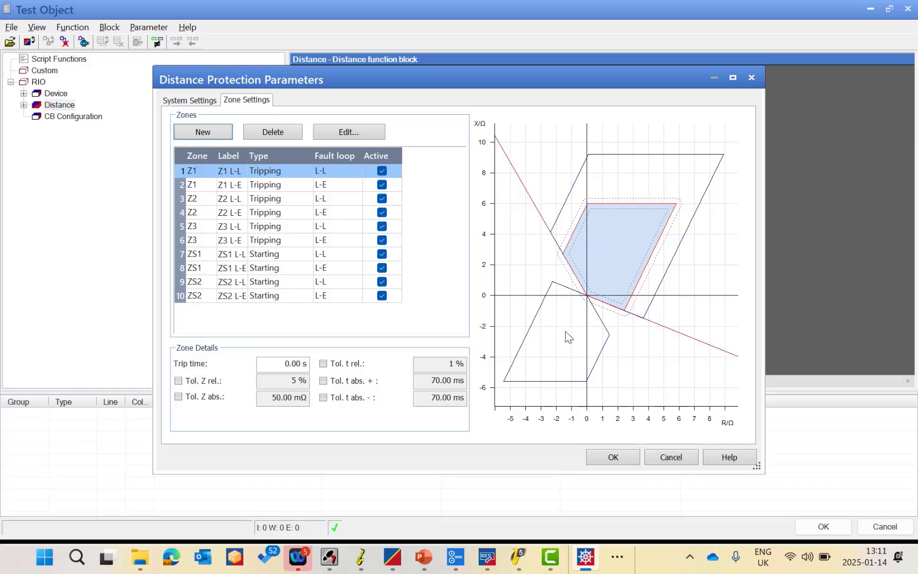
Step: Examine the characteristic shape of the Z1 L-E tripping zone and close it without changes
left_click(265, 185)
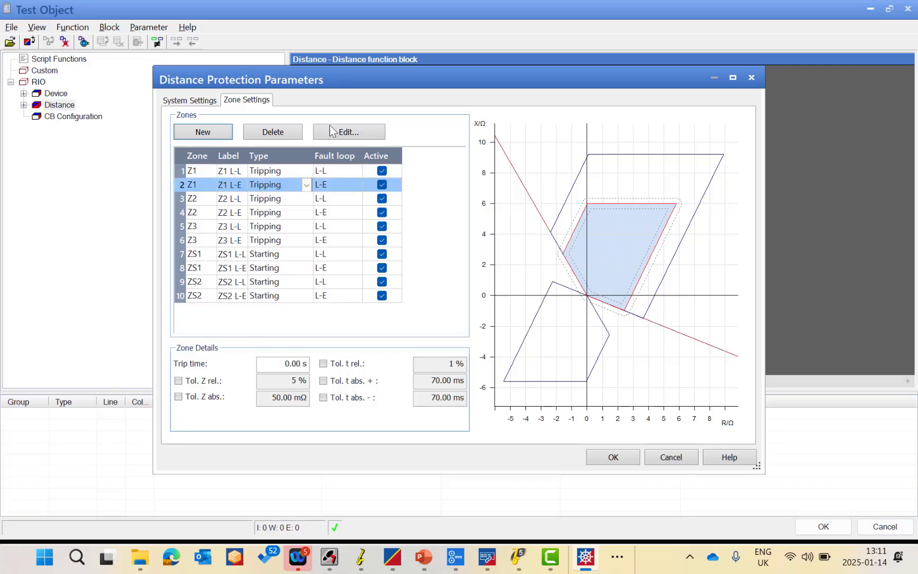
left_click(347, 133)
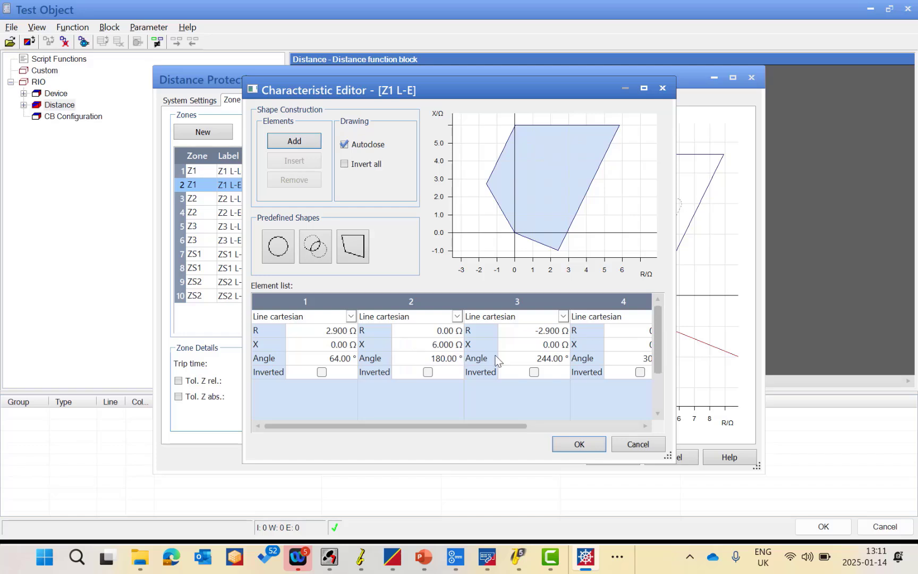
left_click(639, 445)
Step: Examine the characteristic shape of the Z2 L-L tripping zone and close it without changes
left_click(234, 200)
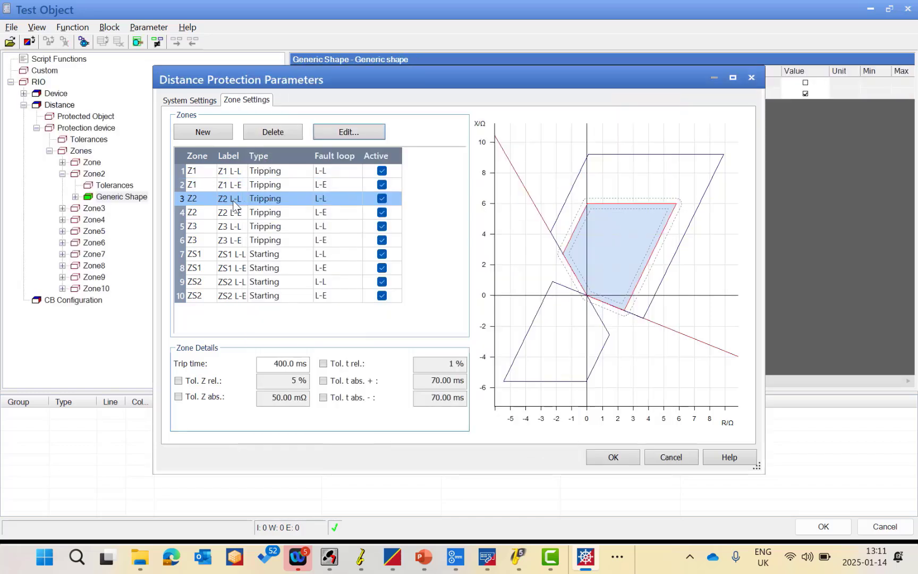
left_click(357, 136)
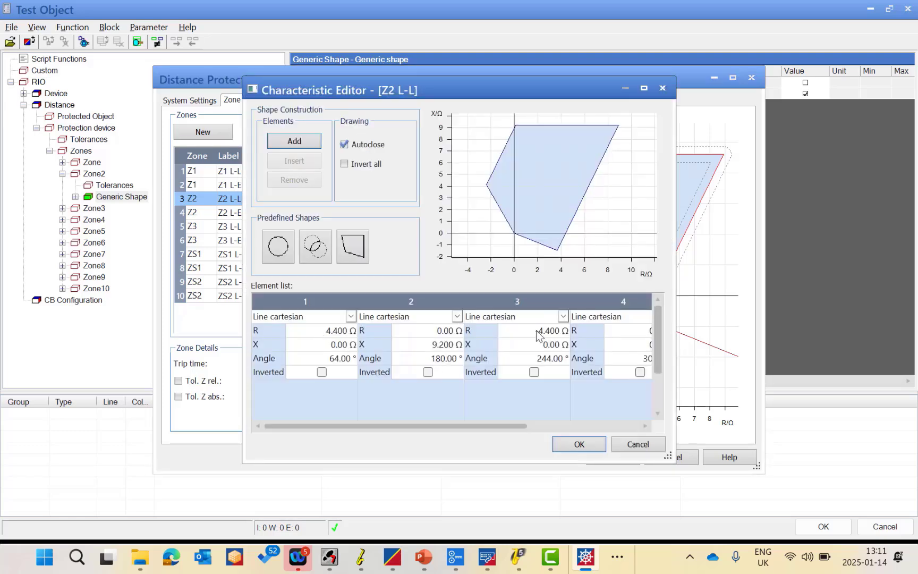
left_click(580, 444)
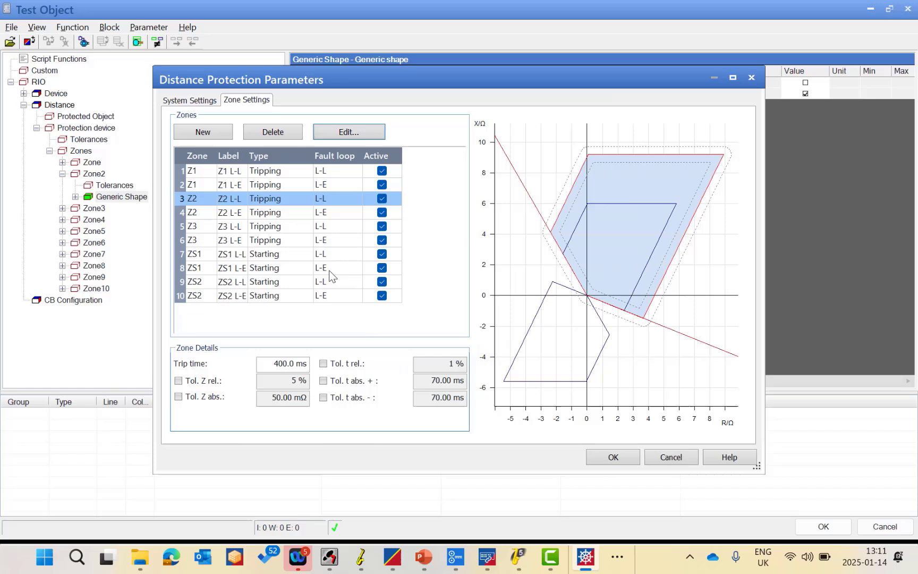
Step: Examine the Z3 L-L characteristic in an enlarged editor, going through its five line elements one by one, and close it without changes
left_click(253, 228)
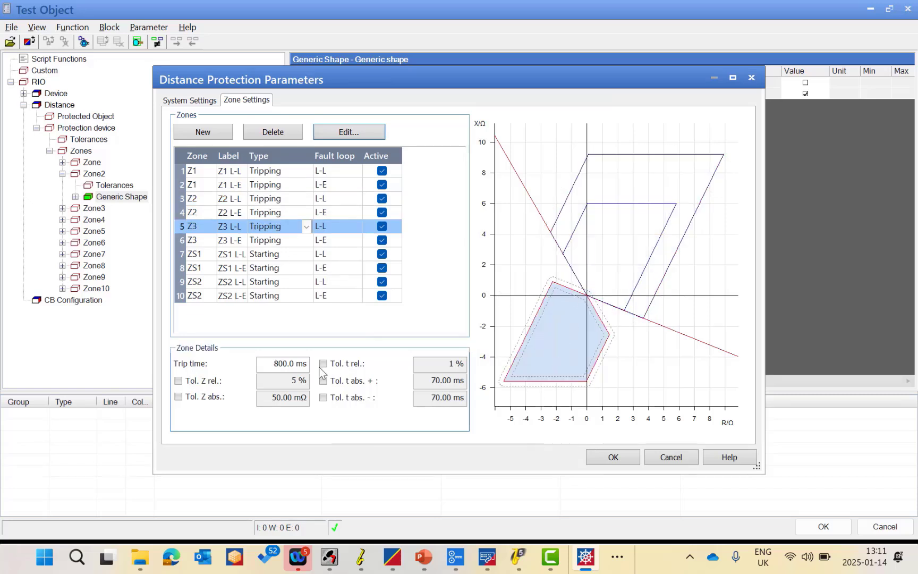
left_click(349, 131)
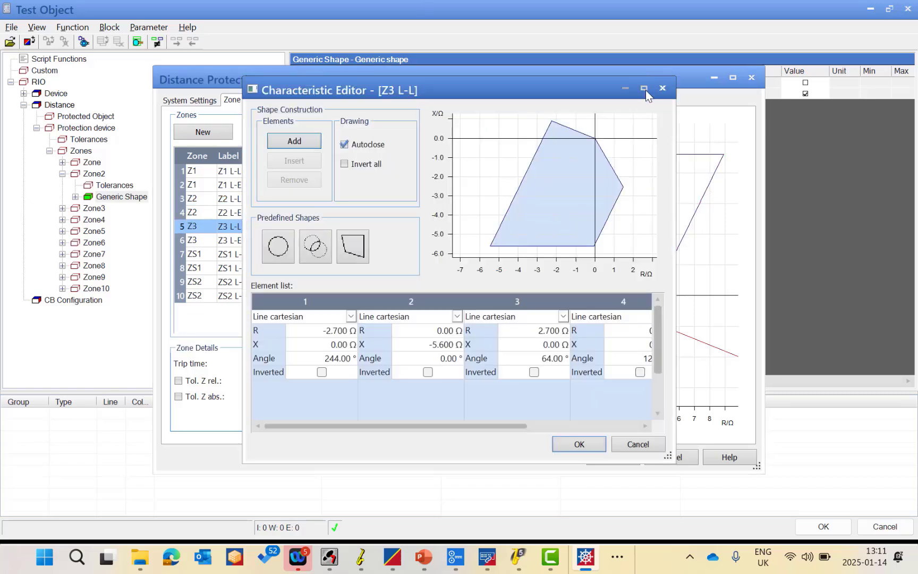
left_click(644, 90)
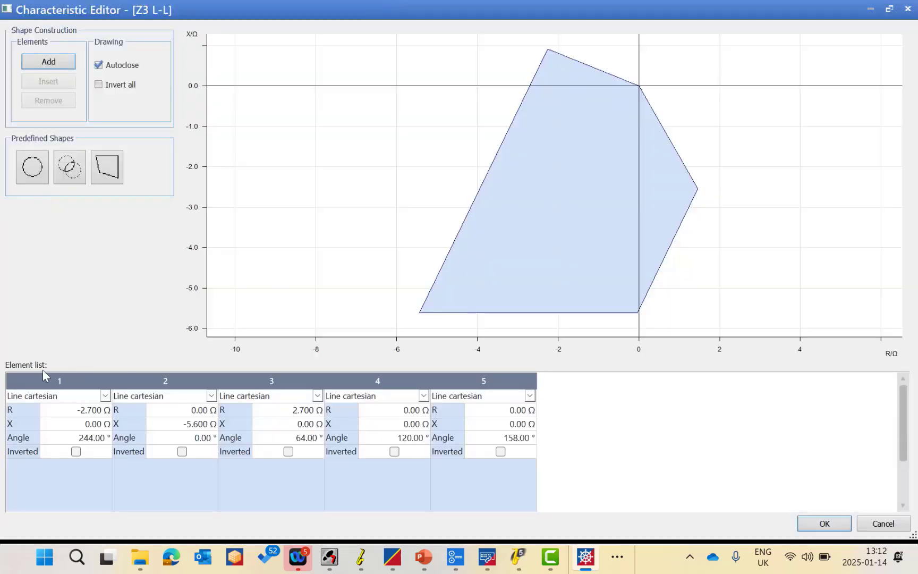
left_click(53, 377)
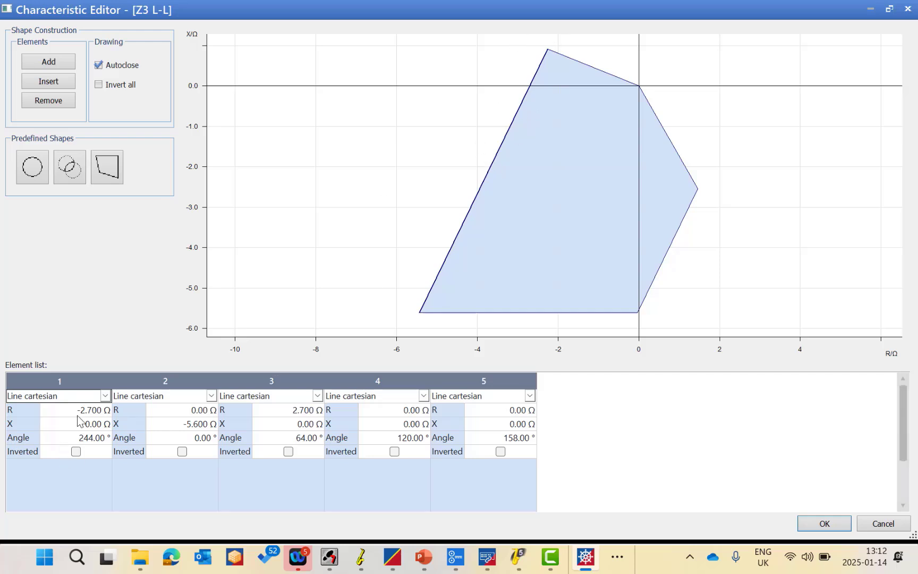
left_click(99, 436)
key("Return")
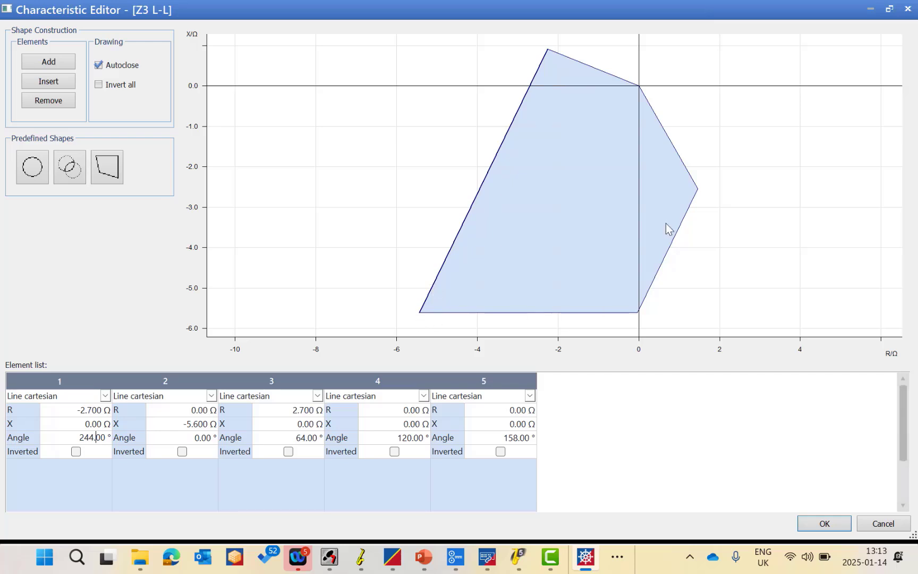
left_click(185, 383)
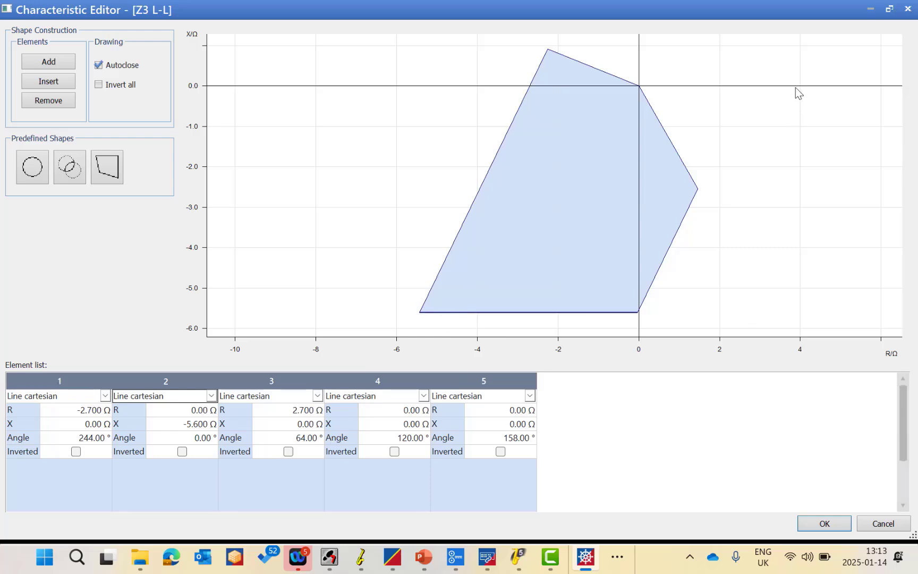
left_click(275, 382)
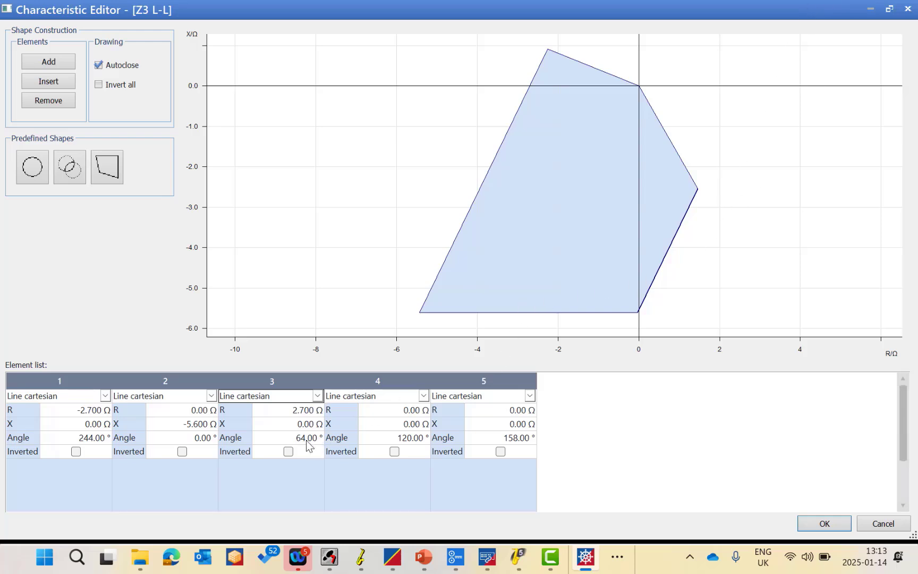
left_click(405, 384)
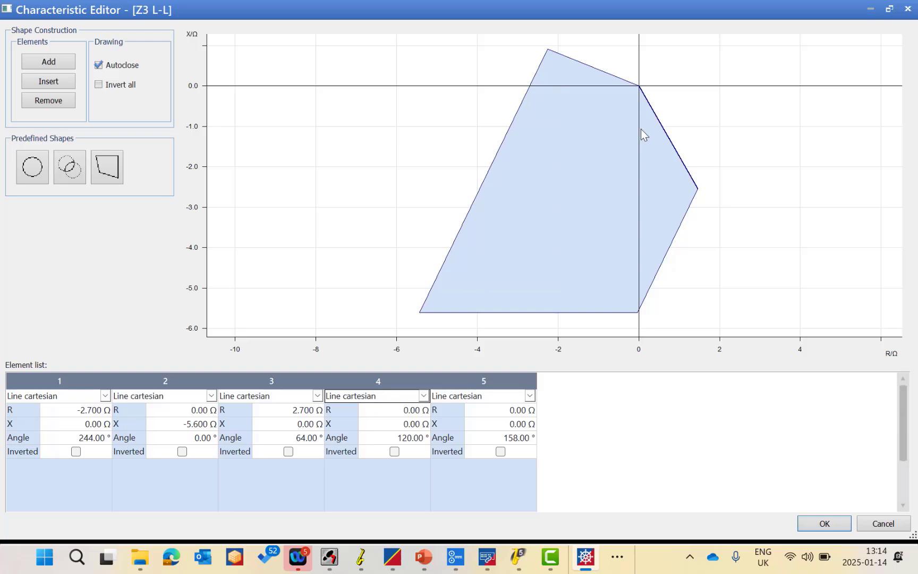
left_click(474, 383)
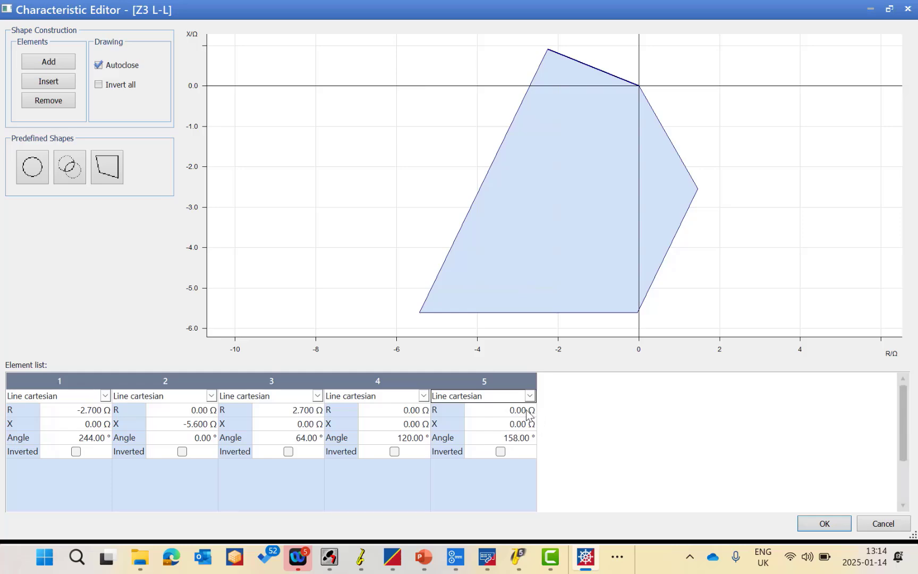
left_click(825, 524)
Step: View the Z3 L-E, ZS1 L-L and ZS1 L-E zones in the impedance plot and close the test object
left_click(270, 240)
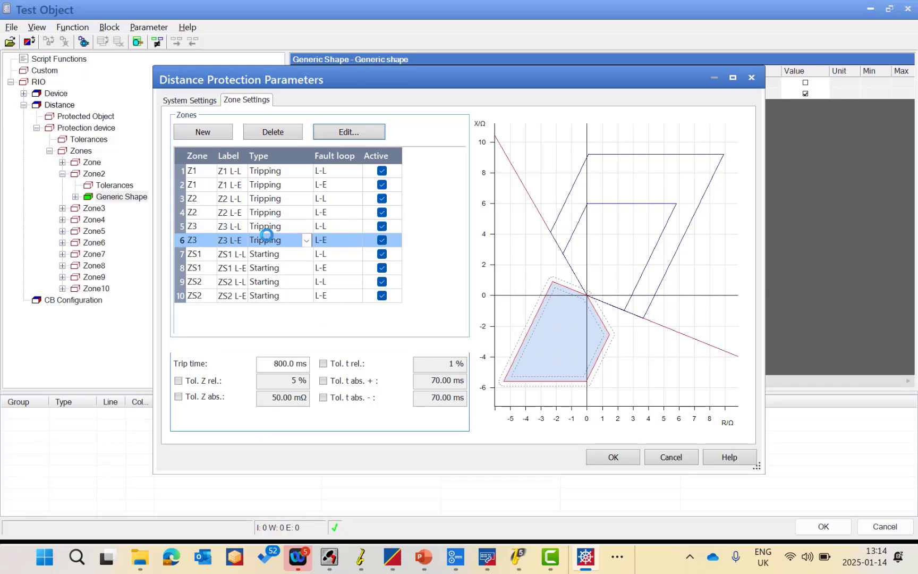
left_click(255, 256)
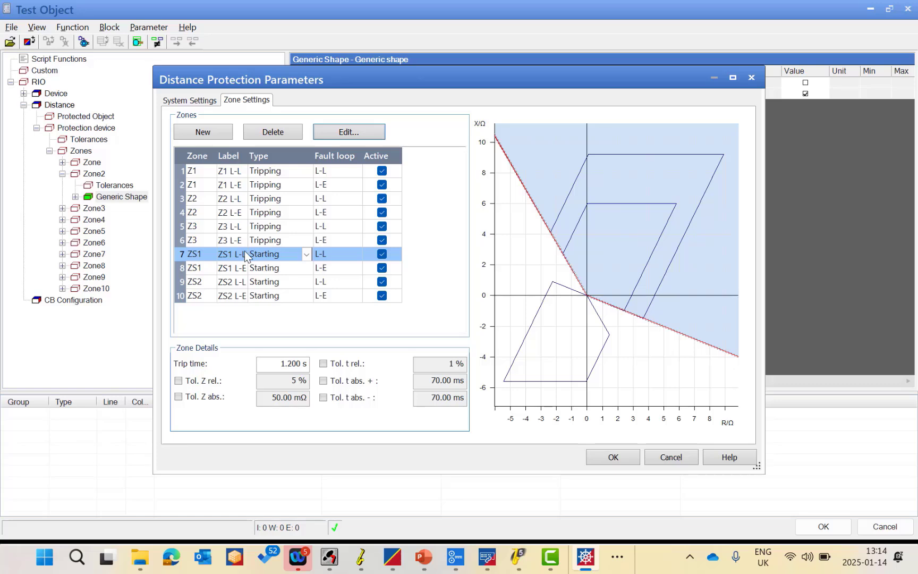
left_click(263, 270)
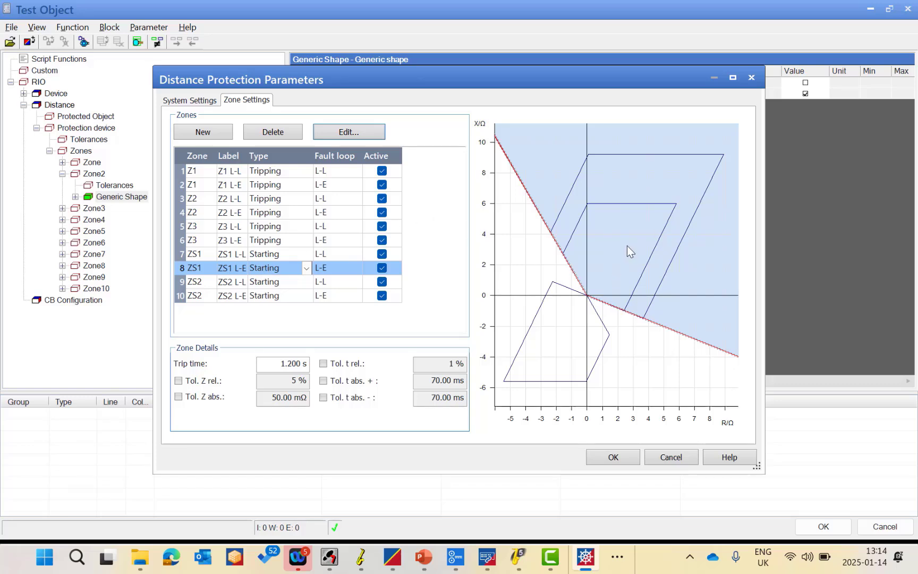
left_click(613, 457)
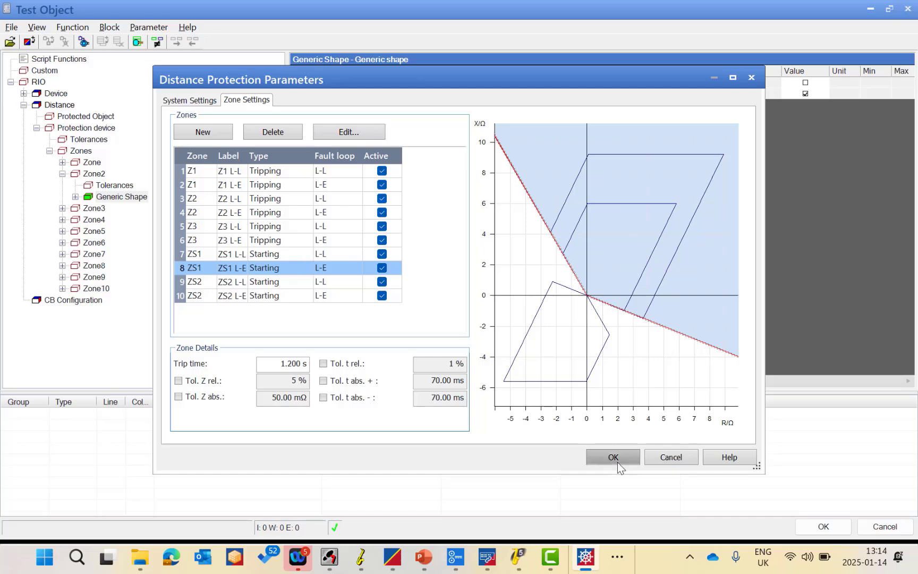
left_click(823, 526)
Step: Open the Trip Times PhA-N test, compare its shot points for the L1-L2 and L1-E faults, and return to Example_Distance_Distance.occ
left_click(101, 320)
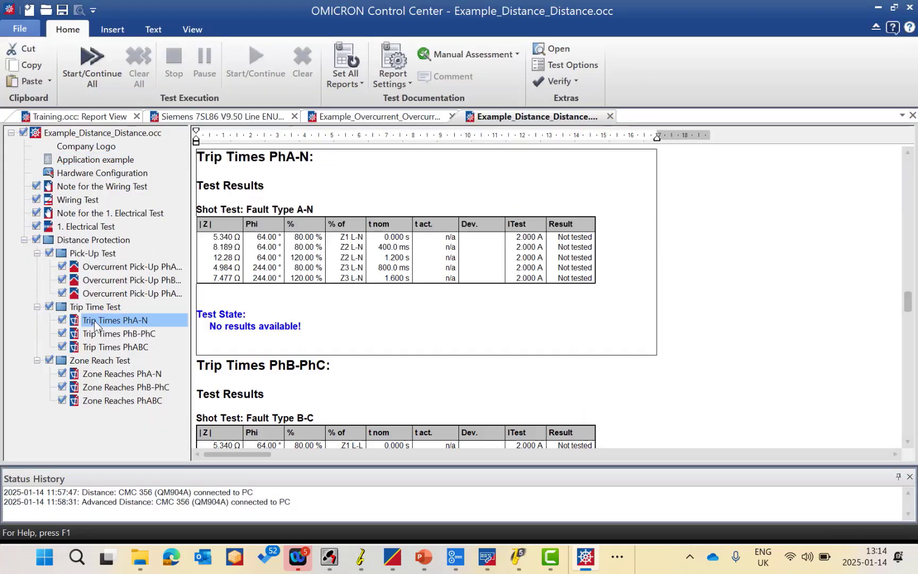
double_click(94, 321)
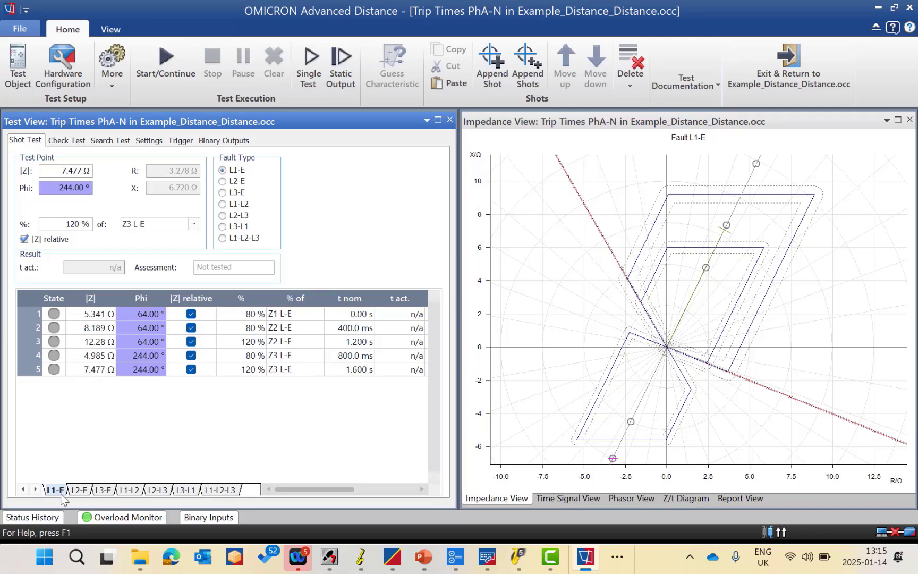
left_click(231, 204)
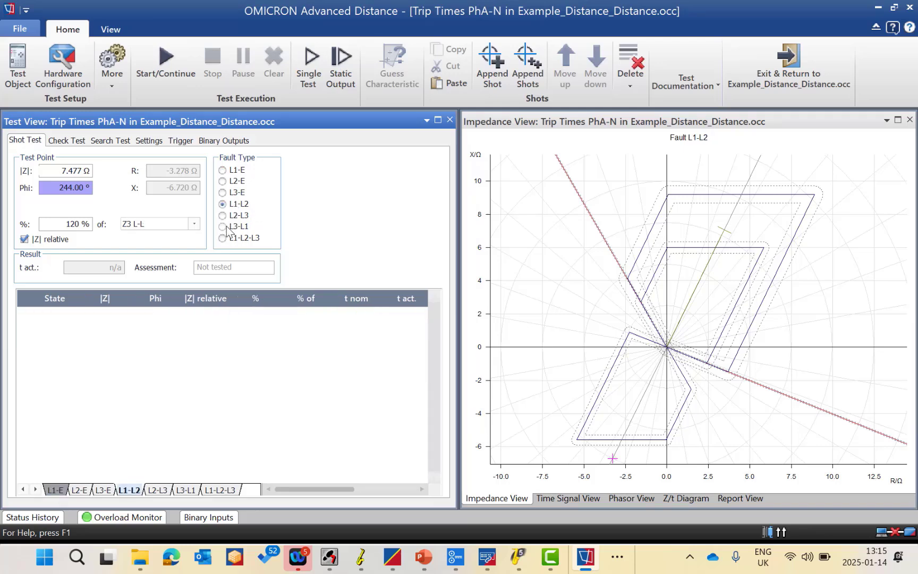
left_click(226, 227)
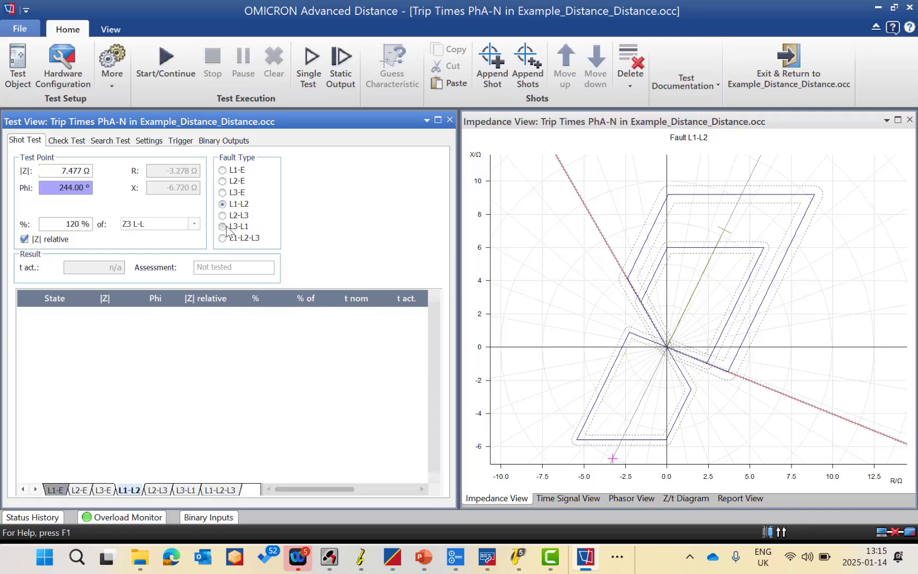
left_click(223, 171)
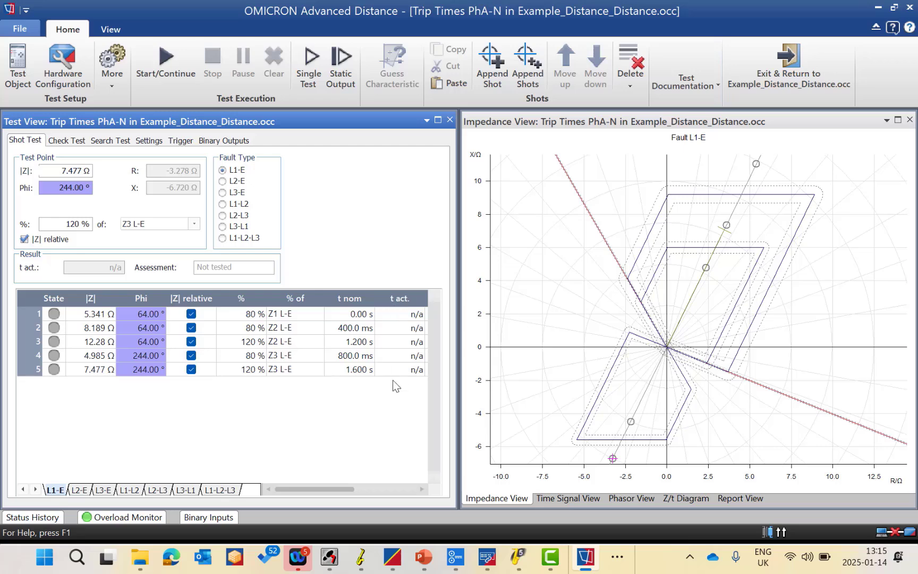
left_click(791, 61)
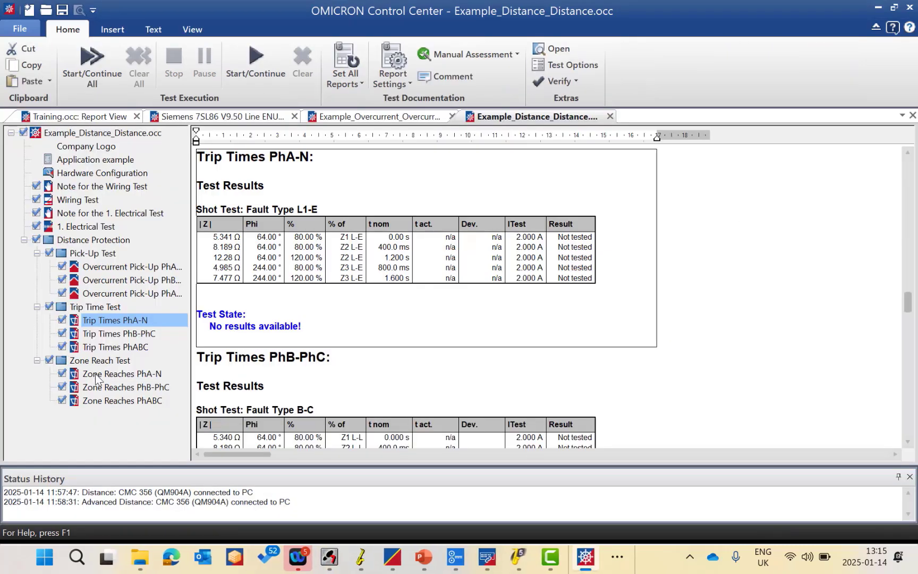
Step: Open the Zone Reaches PhA-N test, examine search lines 1, 2, 5 and 6 for fault L1-E, and show its check test
left_click(95, 375)
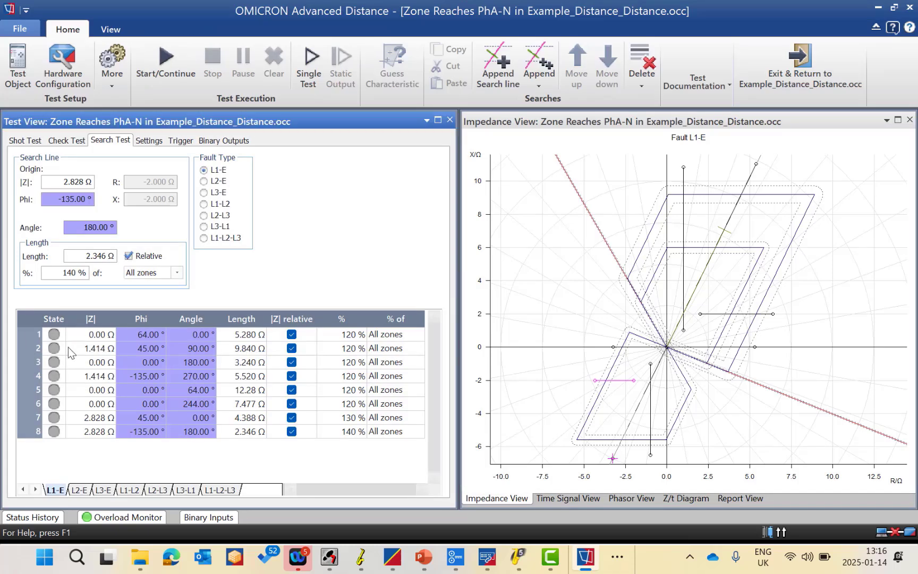
left_click(36, 335)
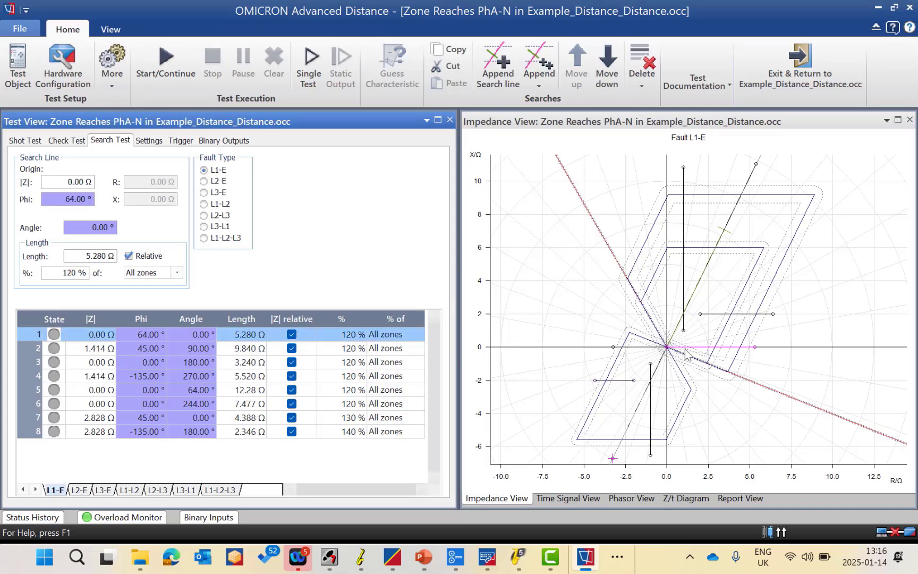
left_click(34, 350)
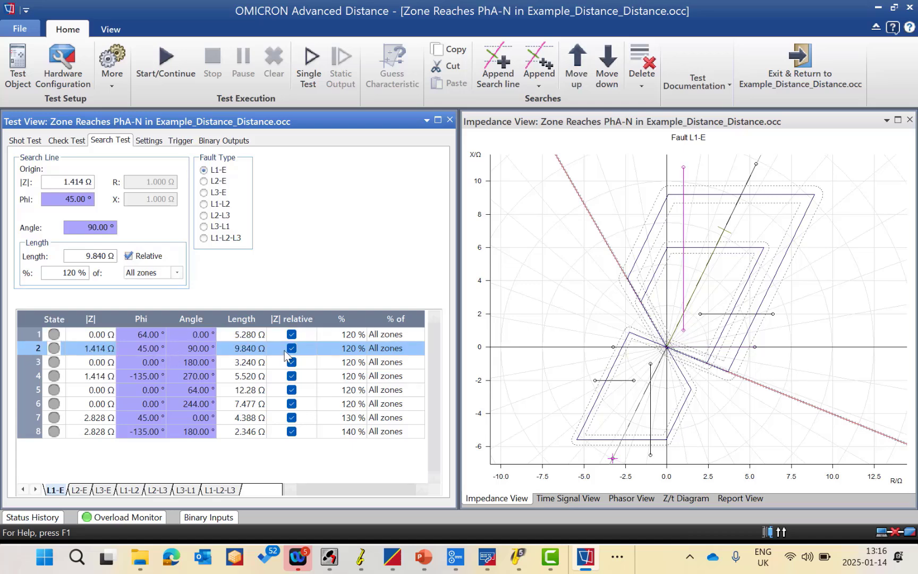
mouse_move(203, 350)
mouse_move(689, 198)
left_click(31, 390)
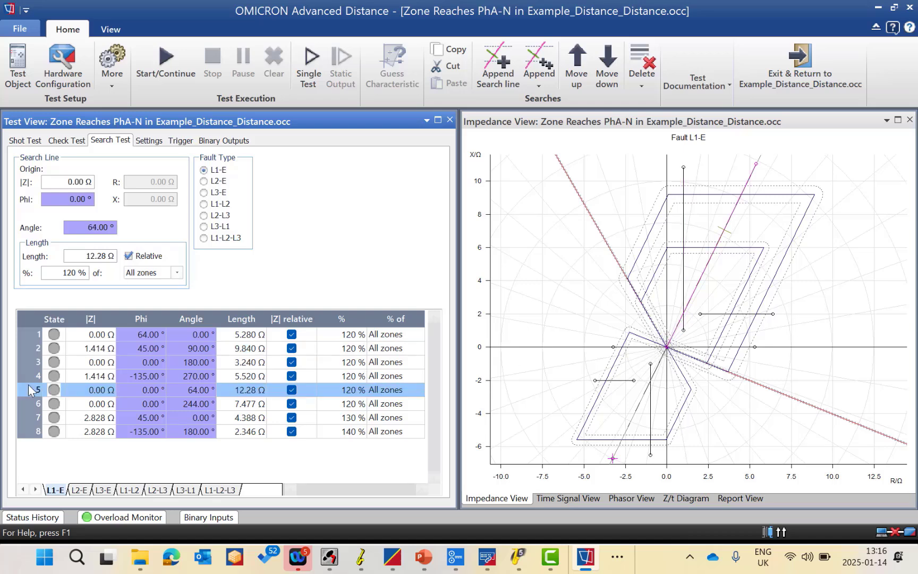
key("Down")
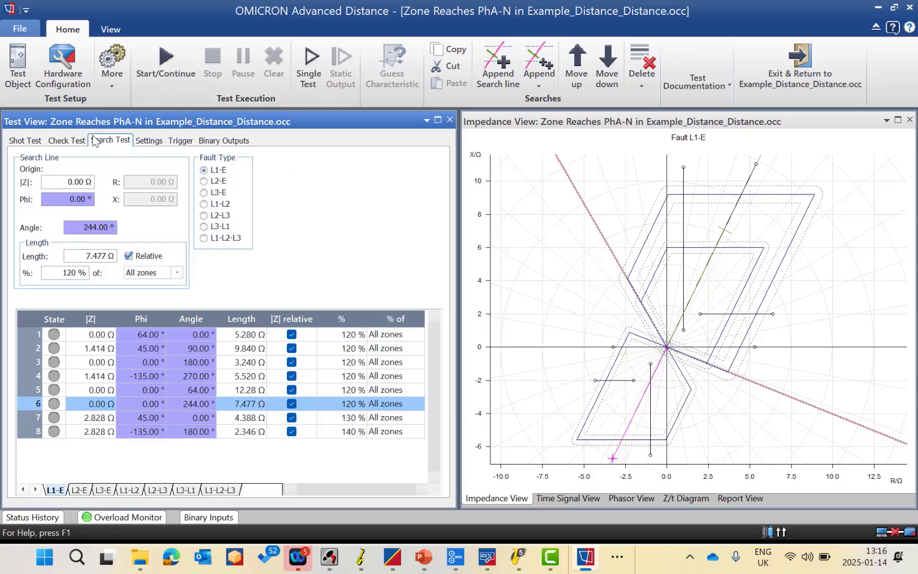
left_click(73, 140)
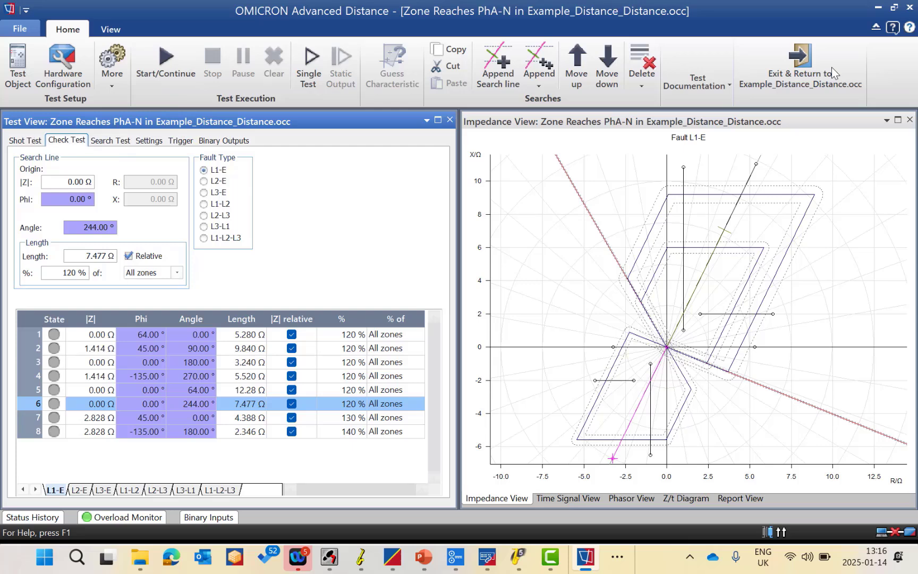